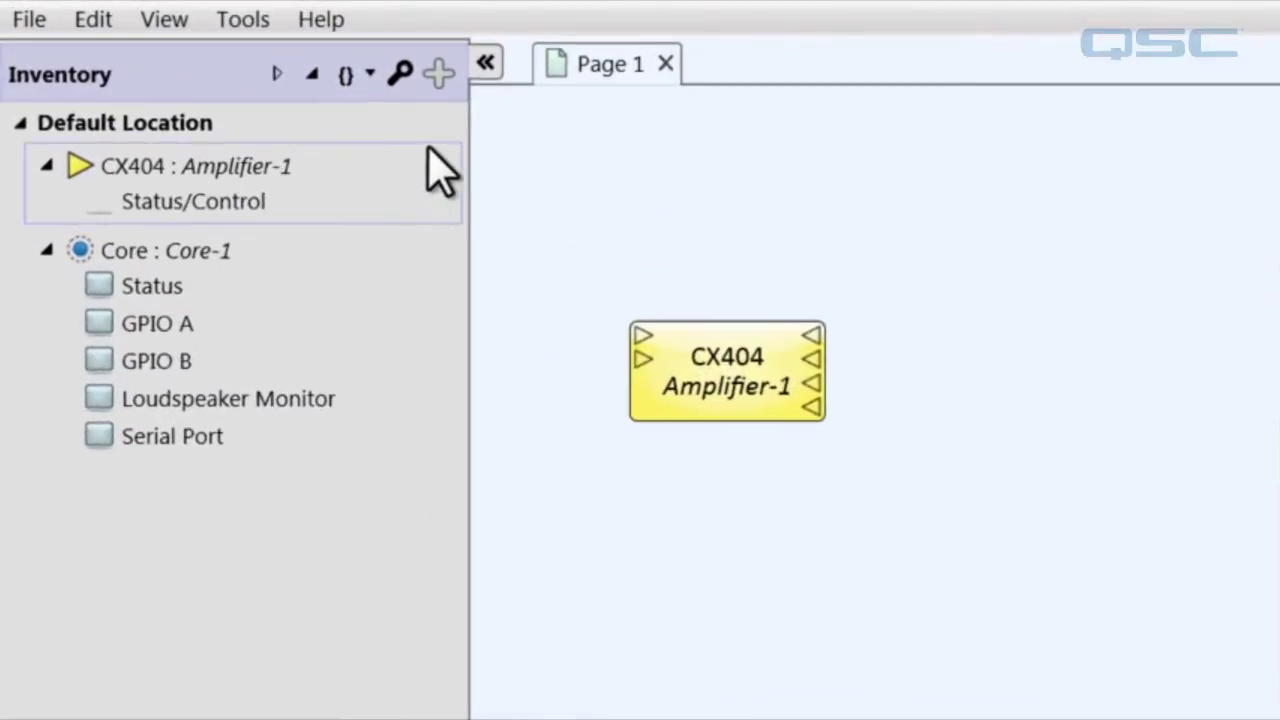
Add a low-impedance Generic Speaker from the Loudspeakers catalog and wire CX404 output 1 to its input
{"action": "left_click", "coordinate": [440, 75]}
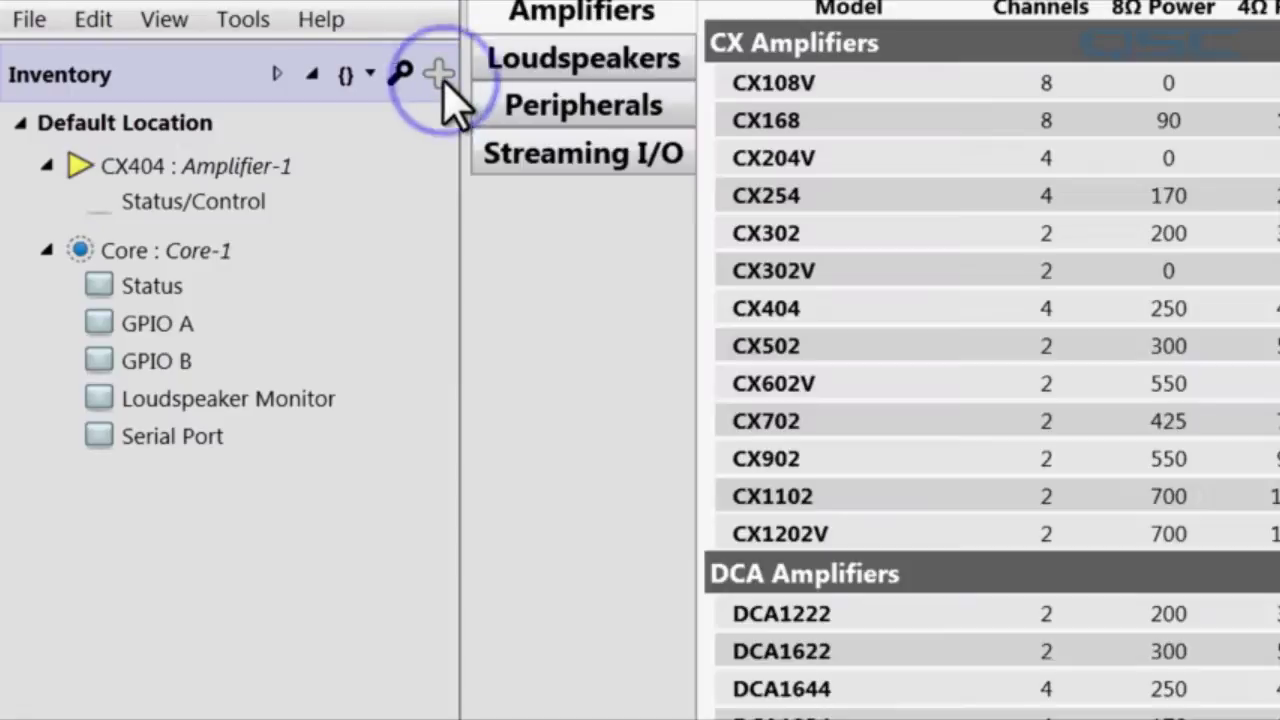
{"action": "left_click", "coordinate": [572, 62]}
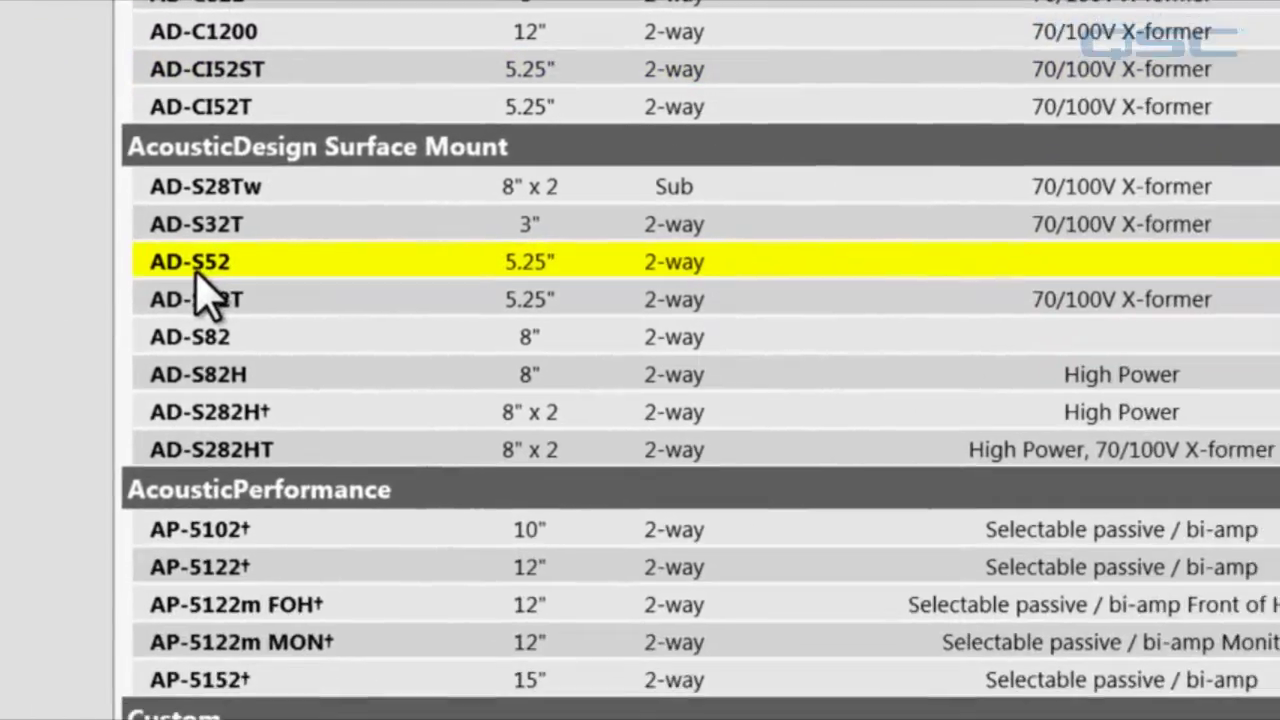
{"action": "scroll", "coordinate": [130, 275], "scroll_direction": "down", "scroll_amount": 4}
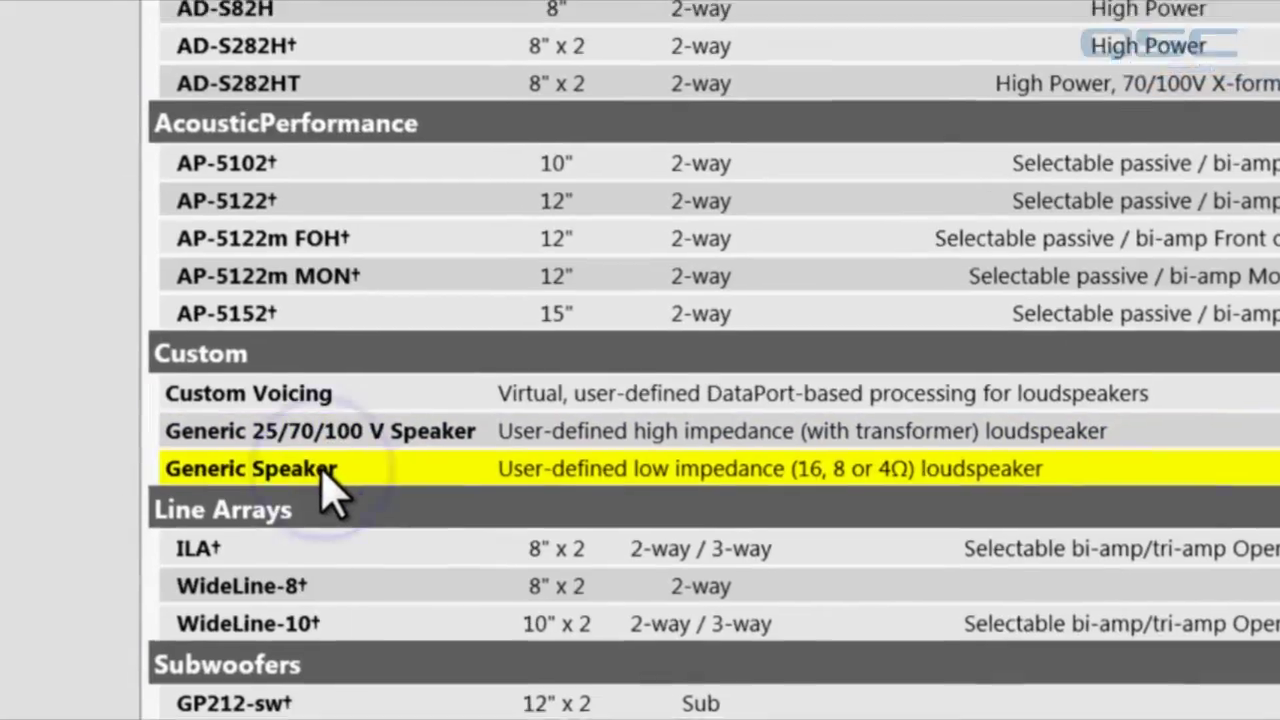
{"action": "left_click_drag", "start_coordinate": [283, 470], "coordinate": [910, 350]}
{"action": "left_click", "coordinate": [115, 545]}
{"action": "left_click_drag", "start_coordinate": [813, 343], "coordinate": [918, 341]}
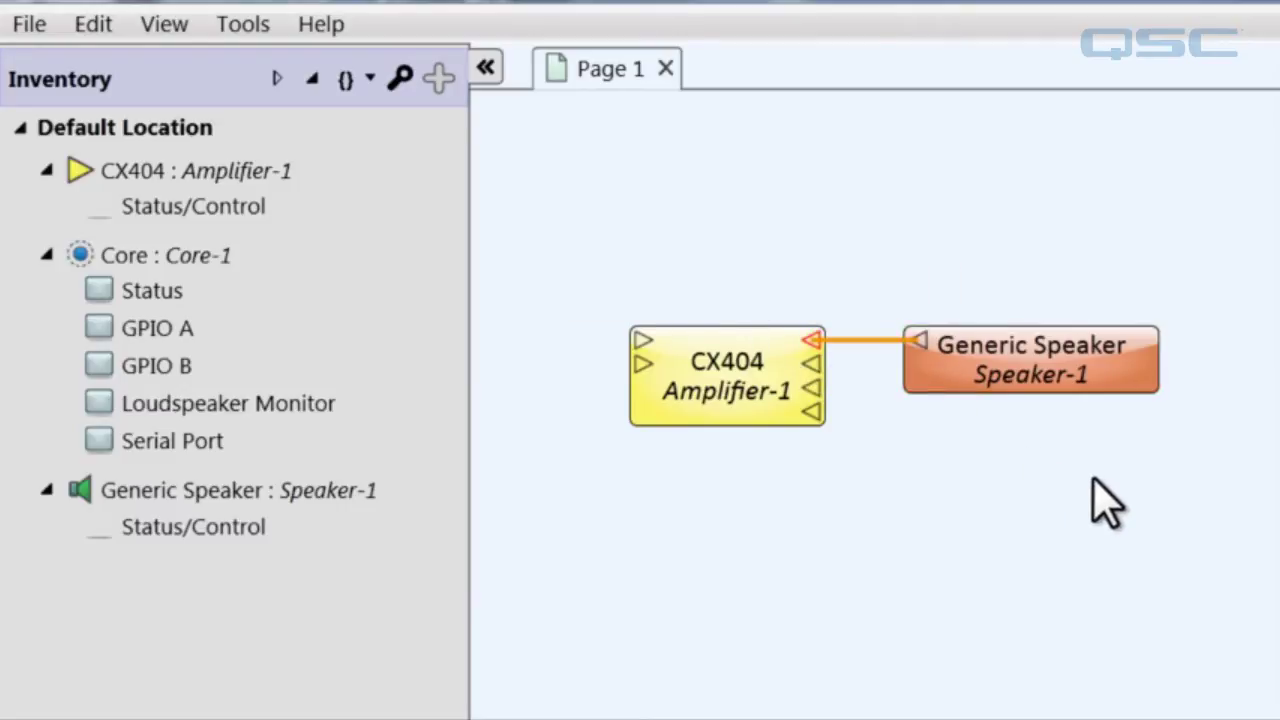
Add a Custom Voicing block, Voicing-1, to the design from the parts catalog
{"action": "left_click", "coordinate": [437, 78]}
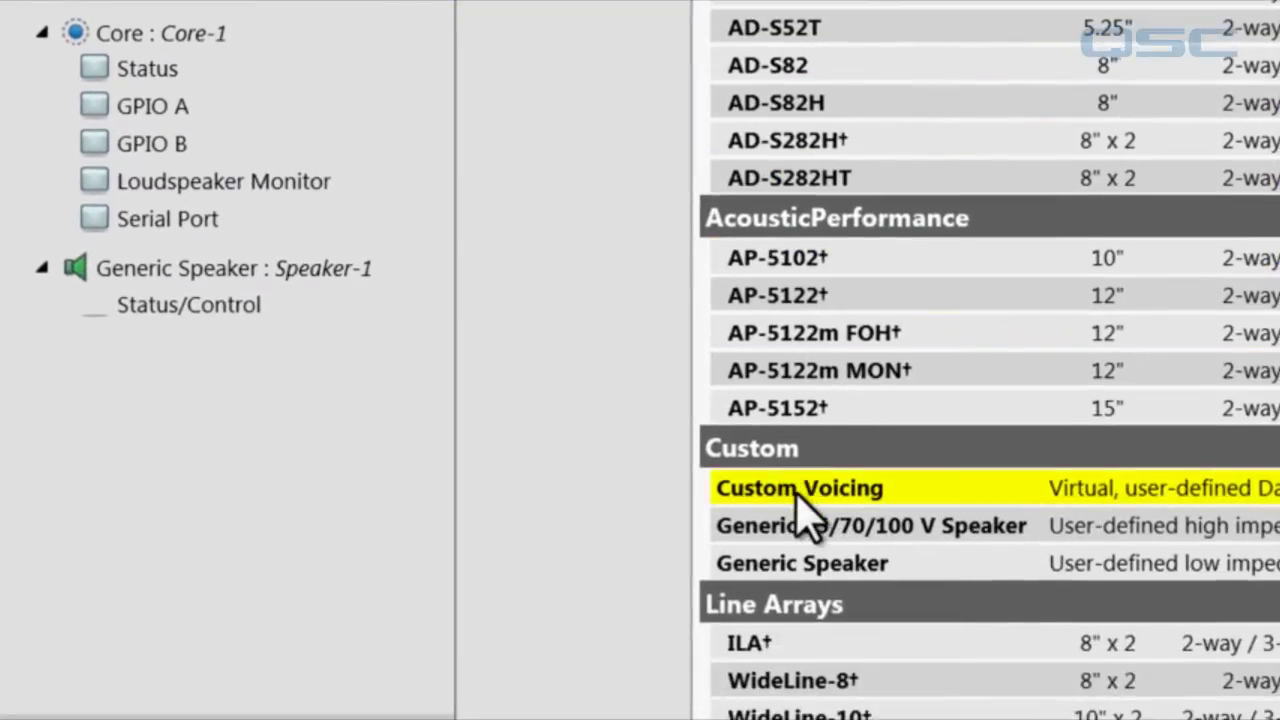
{"action": "left_click", "coordinate": [800, 492]}
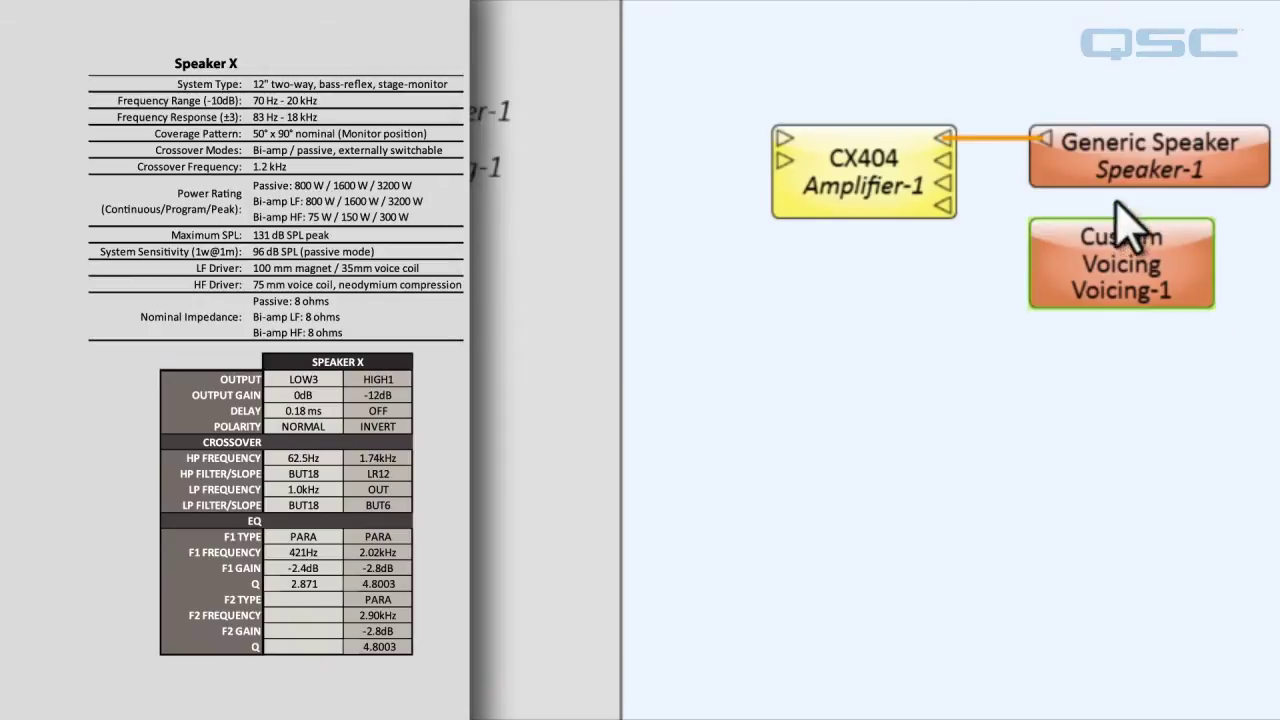
{"action": "left_click", "coordinate": [1077, 184]}
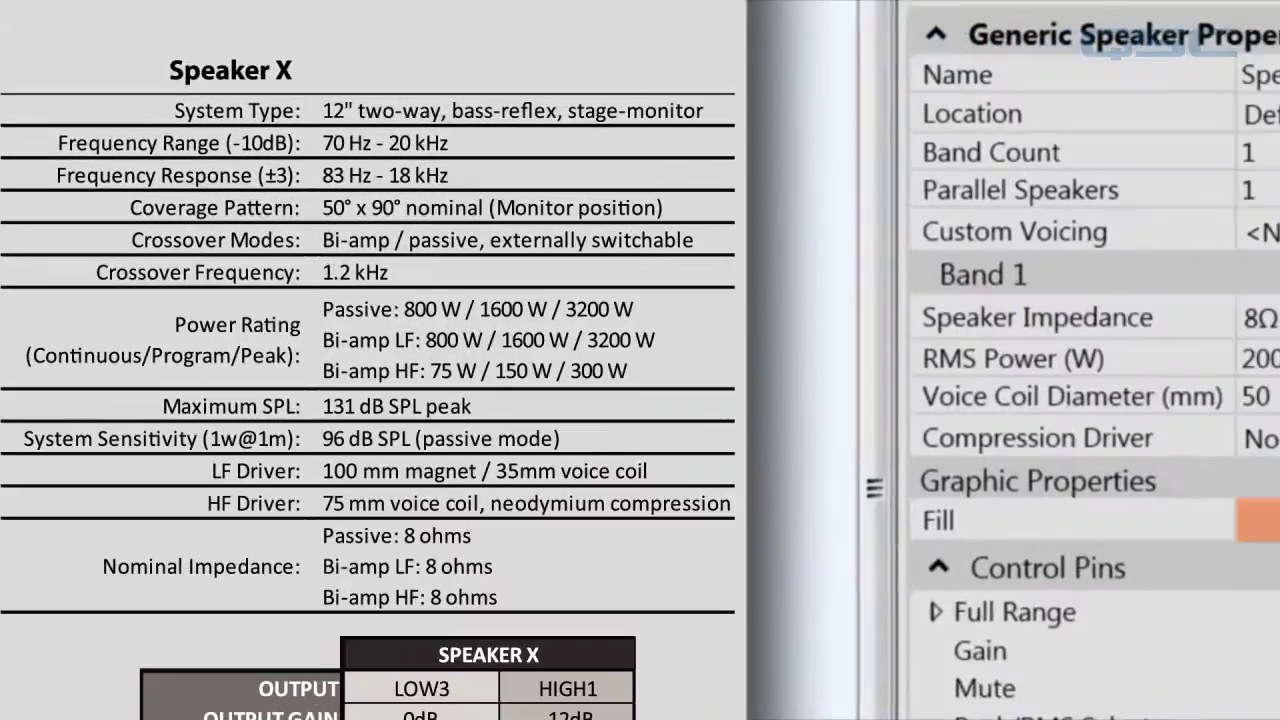
Give Speaker-1 2 bands, with Band 1 at 8Ω, 800 W RMS and a 35 mm voice coil
{"action": "left_click", "coordinate": [1178, 158]}
{"action": "type", "text": "2"}
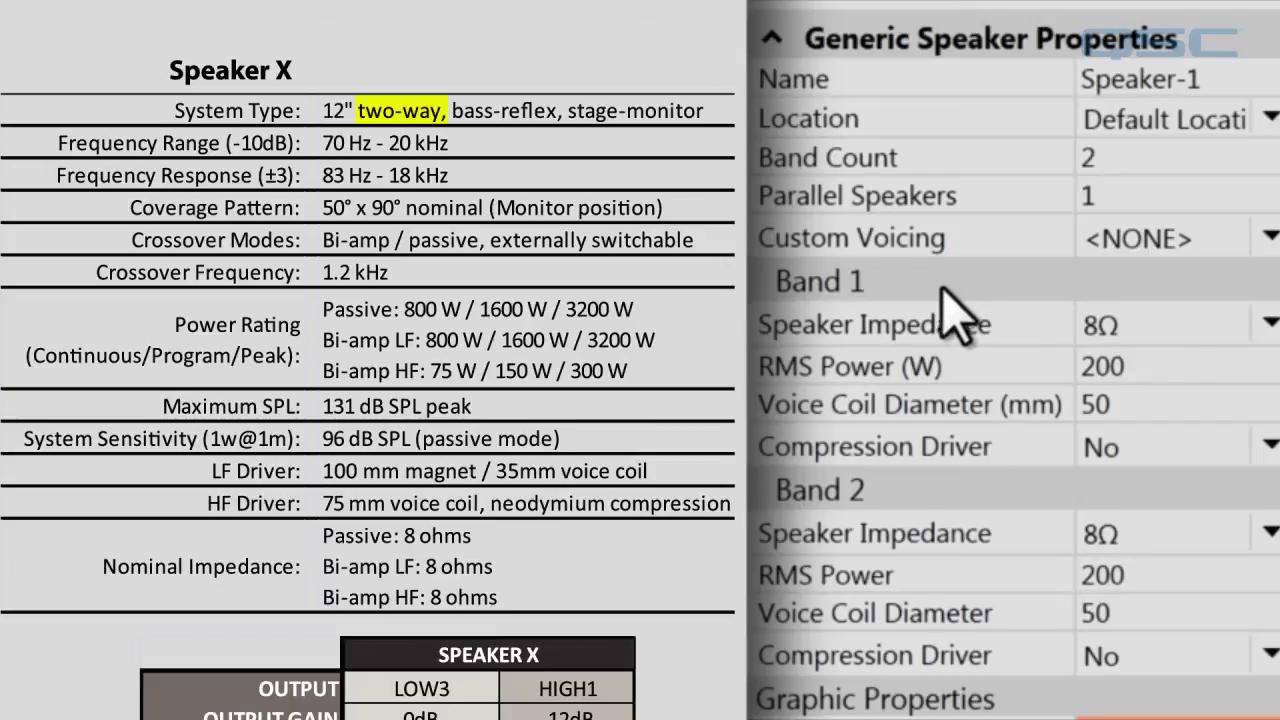
{"action": "left_click", "coordinate": [1270, 322]}
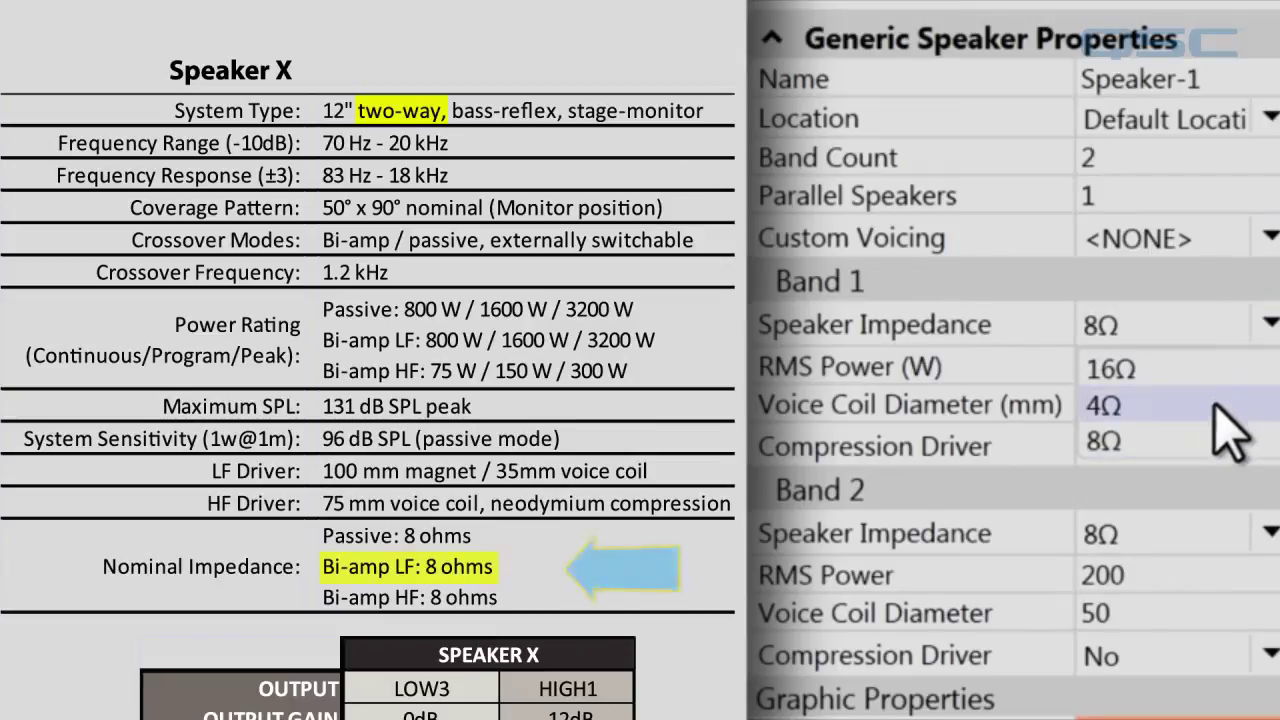
{"action": "left_click", "coordinate": [1215, 440]}
{"action": "left_click", "coordinate": [1148, 372]}
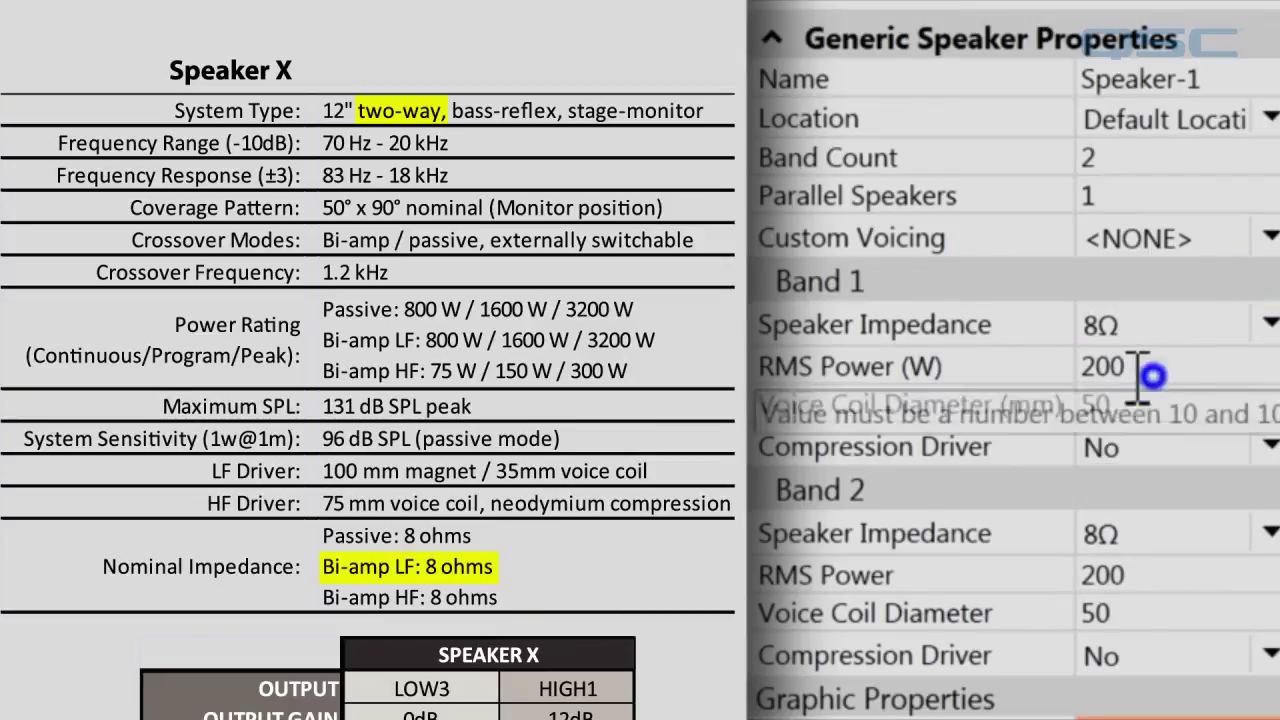
{"action": "type", "text": "800"}
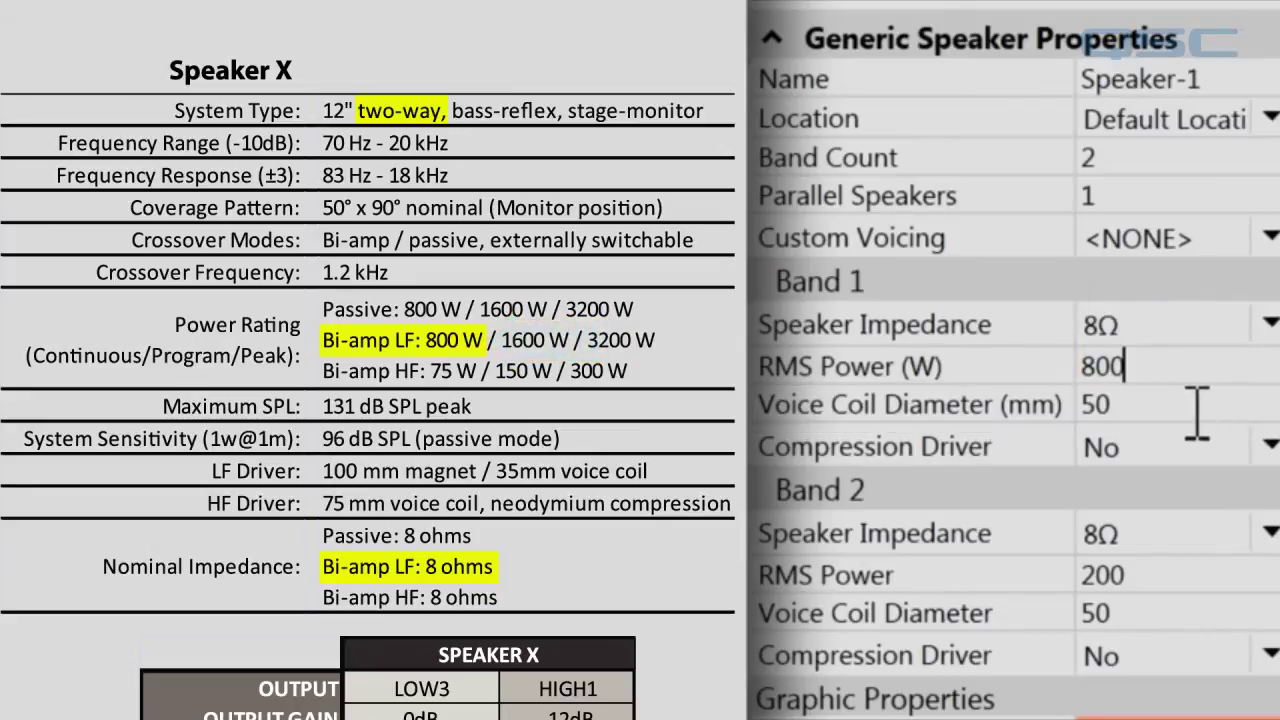
{"action": "key", "text": "Tab"}
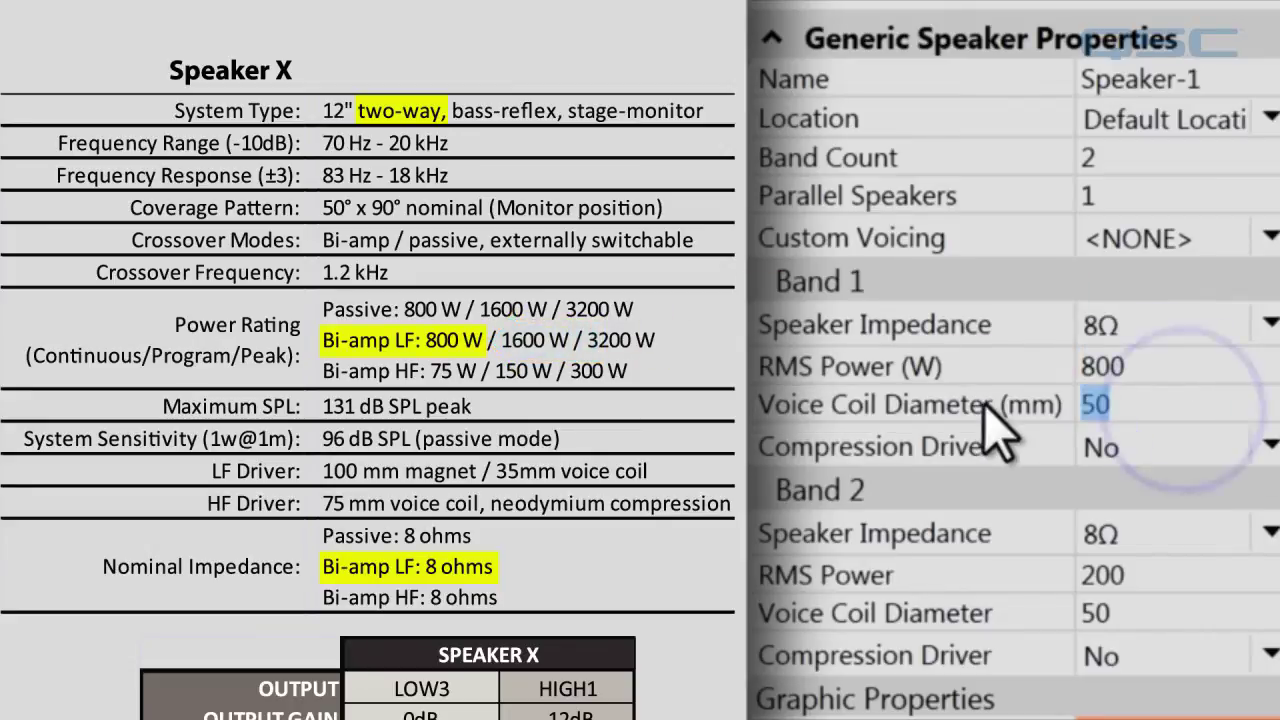
{"action": "type", "text": "35"}
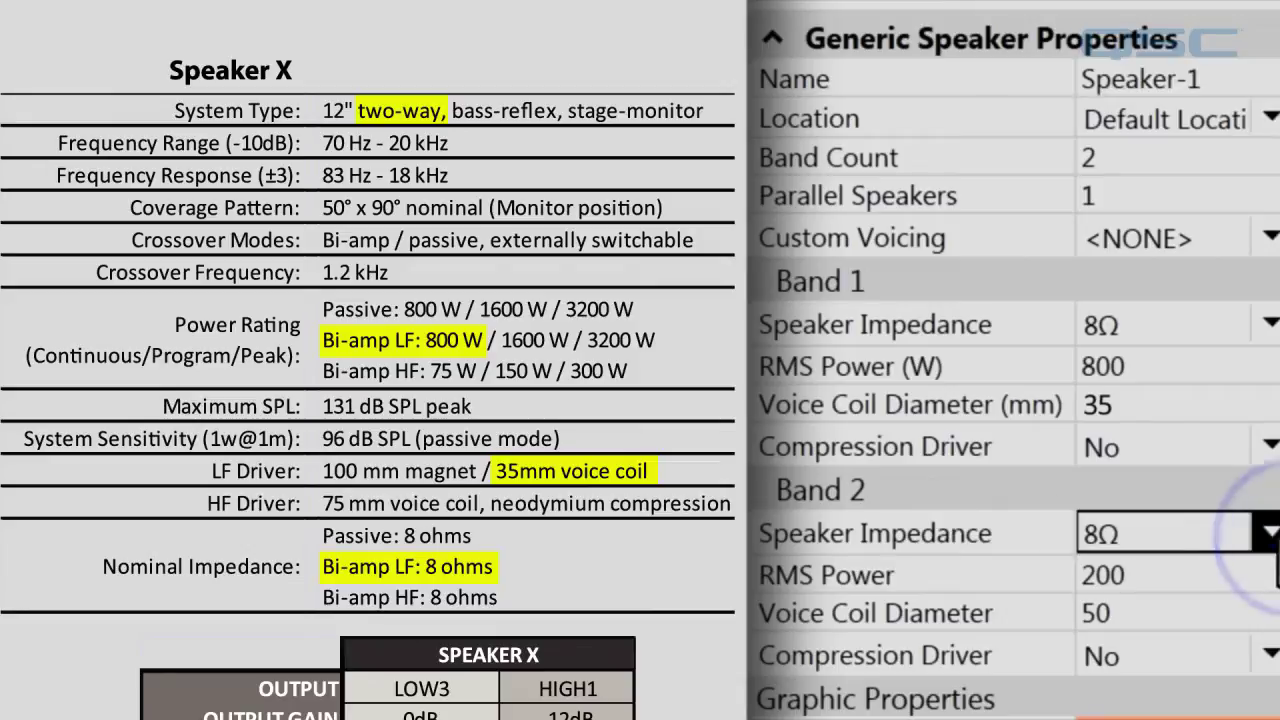
Set Band 2 to 8Ω, 75 W RMS and a 75 mm voice coil, using a compression driver
{"action": "left_click", "coordinate": [1262, 534]}
{"action": "left_click", "coordinate": [1175, 648]}
{"action": "left_click", "coordinate": [1160, 588]}
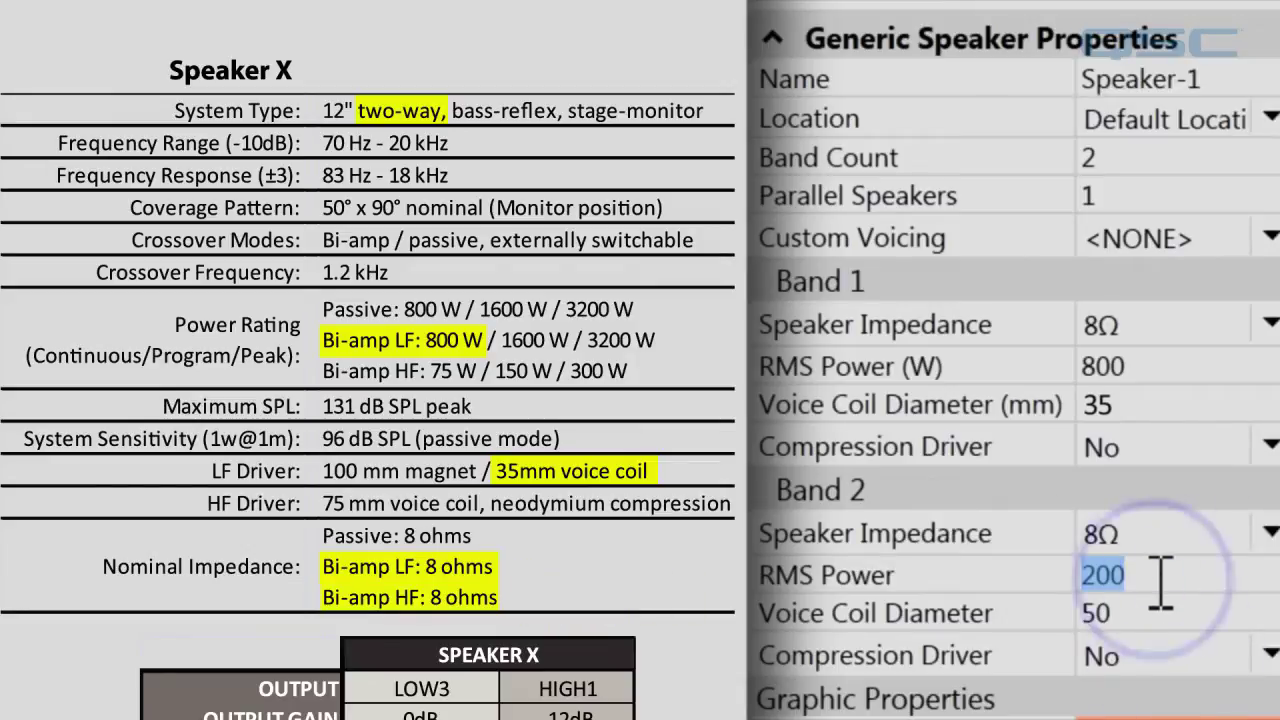
{"action": "type", "text": "75"}
{"action": "left_click", "coordinate": [1222, 608]}
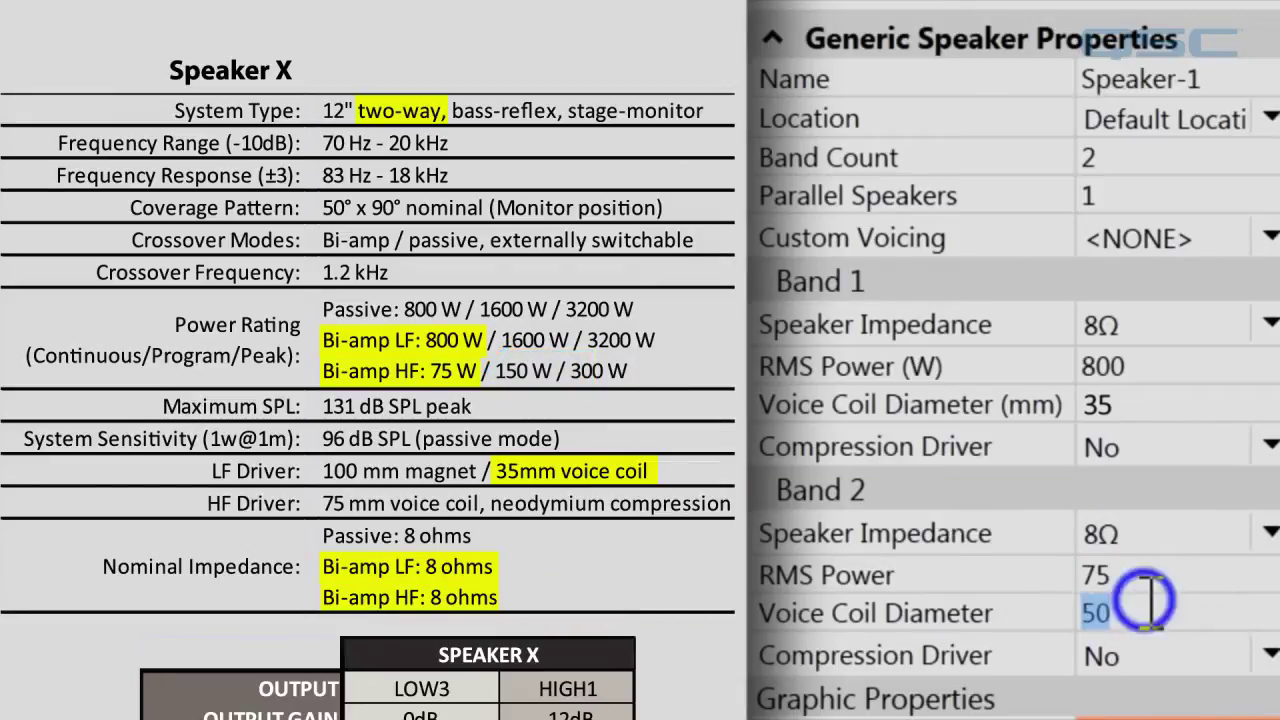
{"action": "type", "text": "75"}
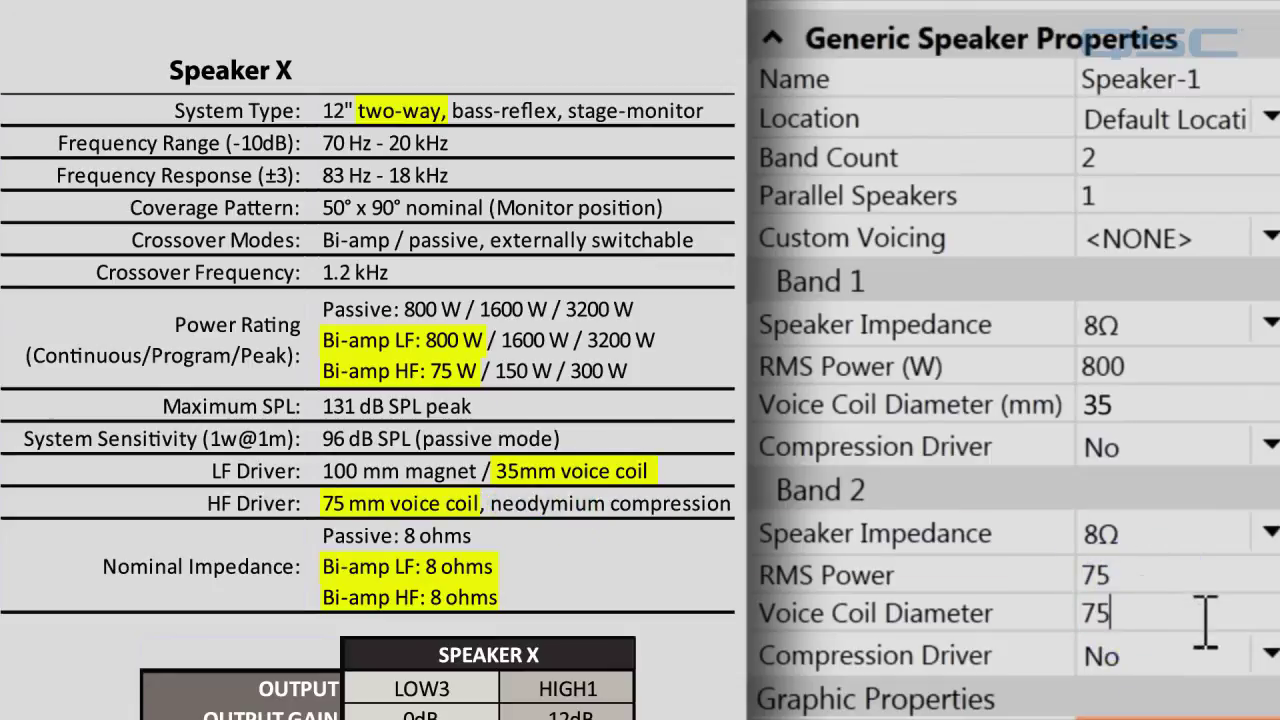
{"action": "left_click", "coordinate": [1205, 655]}
{"action": "left_click", "coordinate": [1195, 698]}
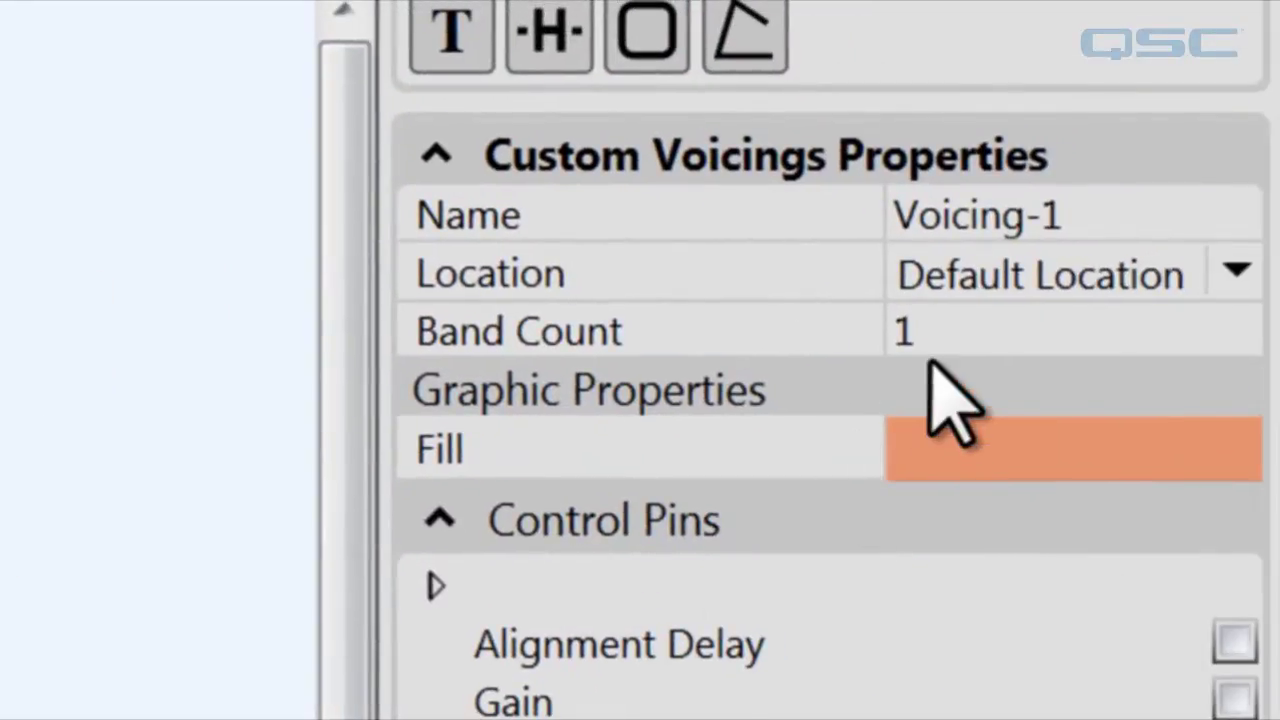
Set Voicing-1's Band Count to 2 and rename it SpeakerX
{"action": "left_click", "coordinate": [950, 345]}
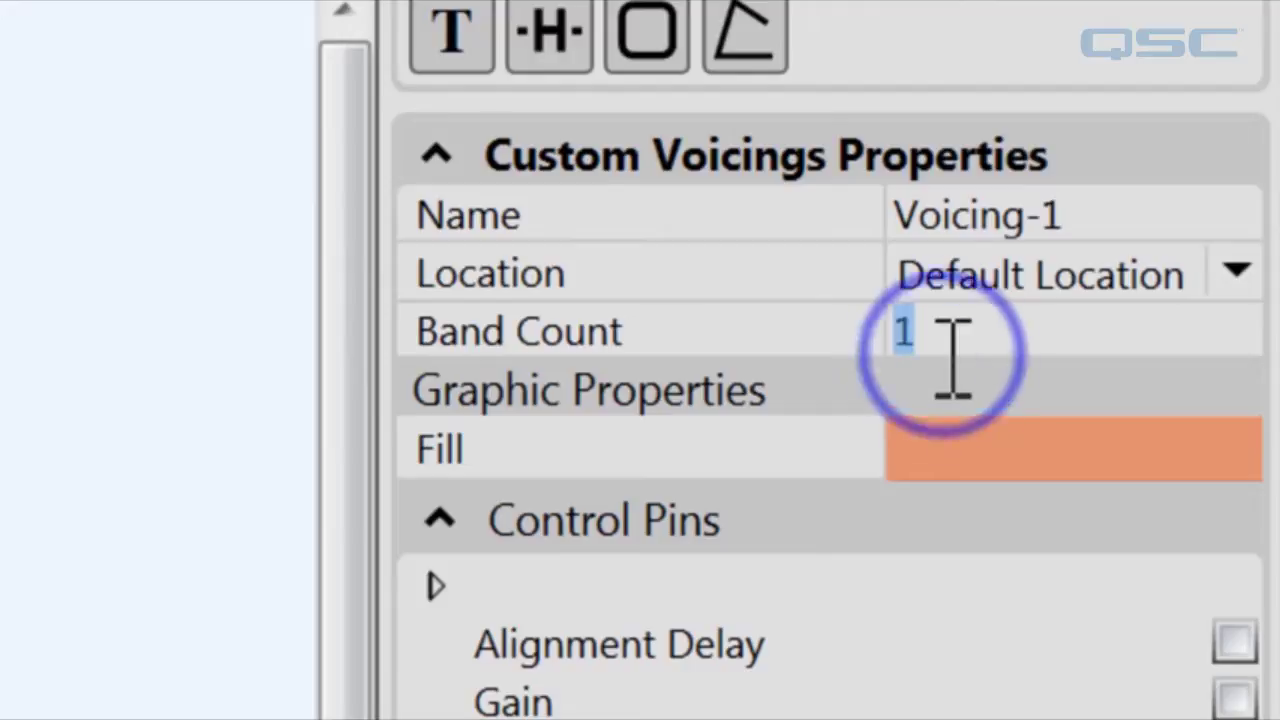
{"action": "type", "text": "2"}
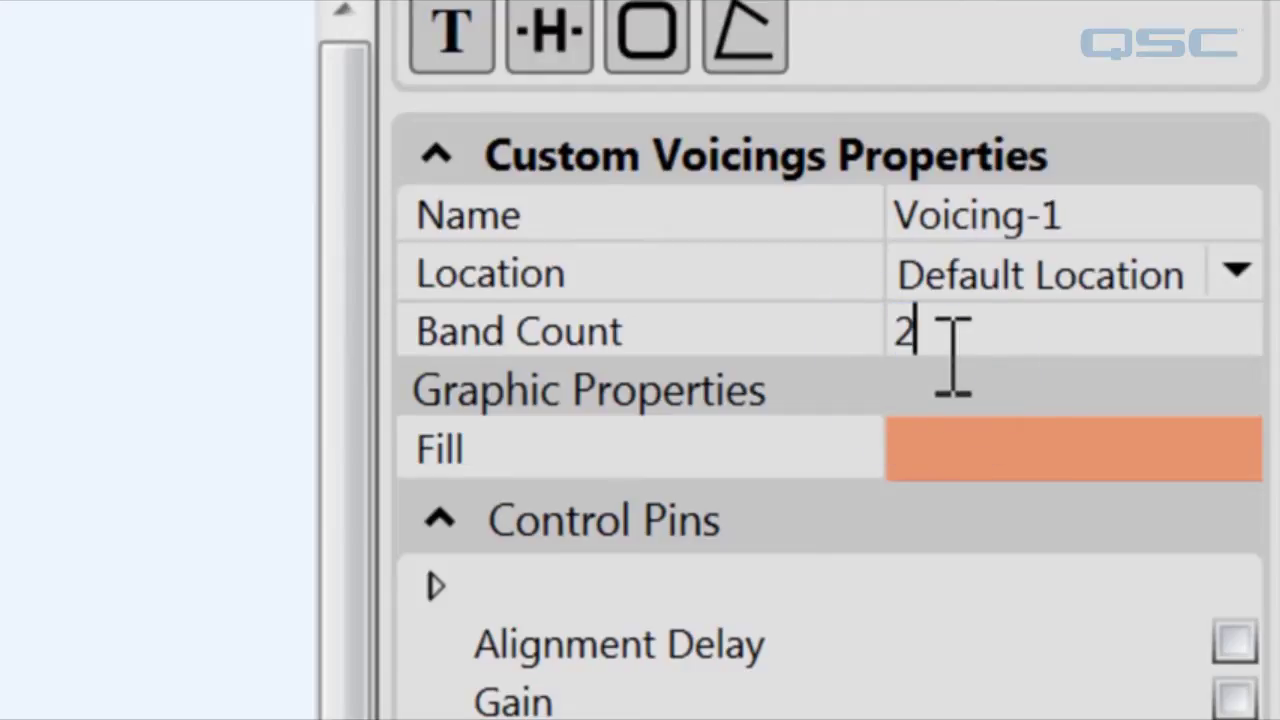
{"action": "left_click", "coordinate": [1122, 230]}
{"action": "type", "text": "S"}
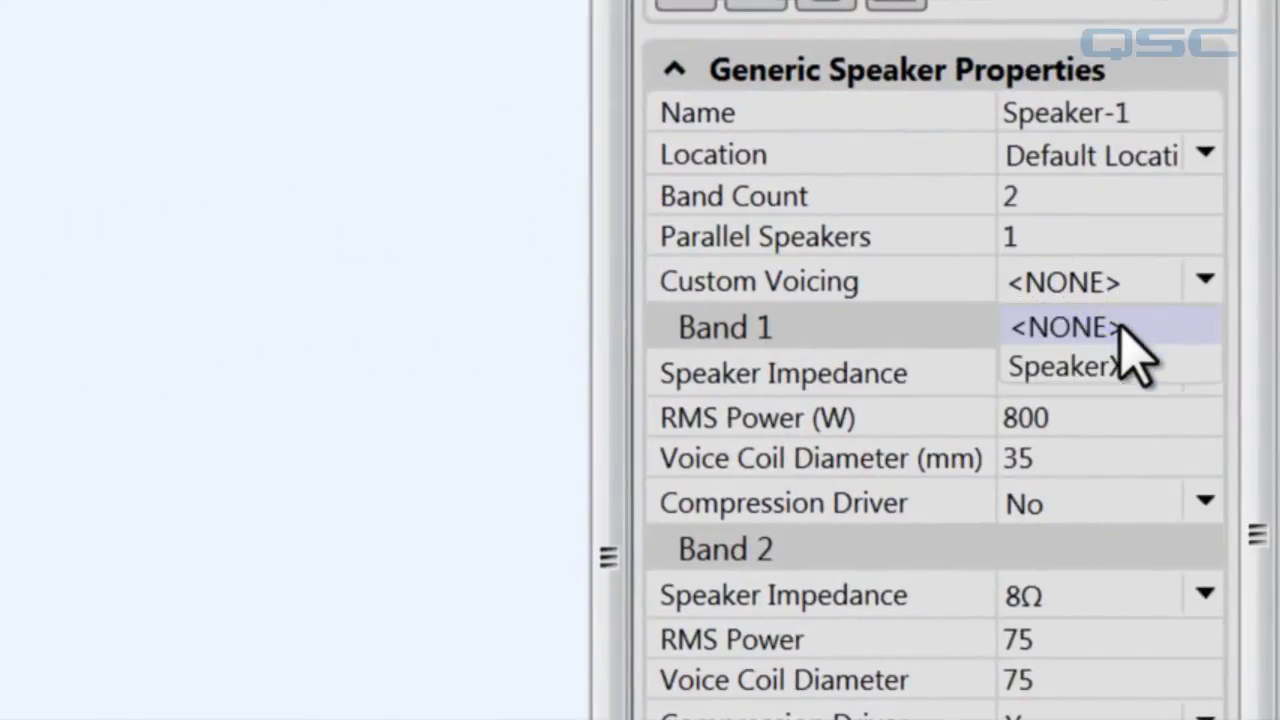
Choose SpeakerX in Speaker-1's Custom Voicing dropdown
{"action": "left_click", "coordinate": [1124, 358]}
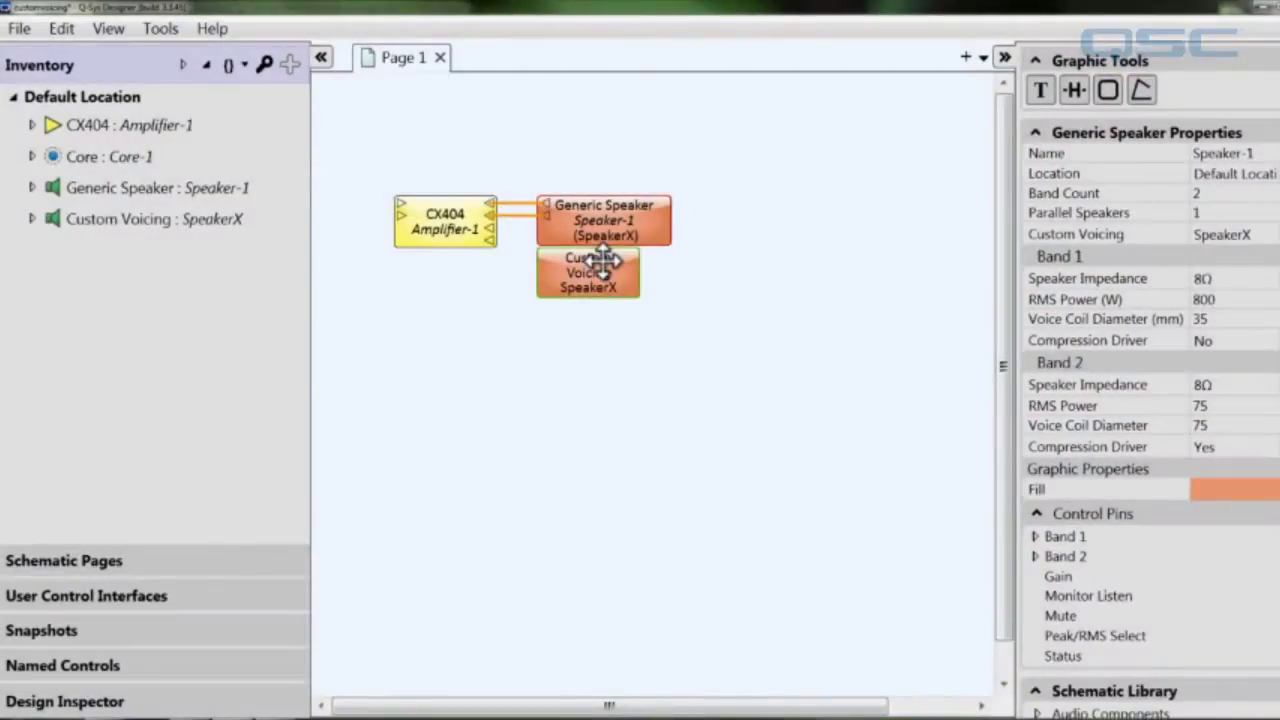
Open the SpeakerX voicing panel, collapse the Inventory, and run the design with File > Emulate
{"action": "double_click", "coordinate": [600, 266]}
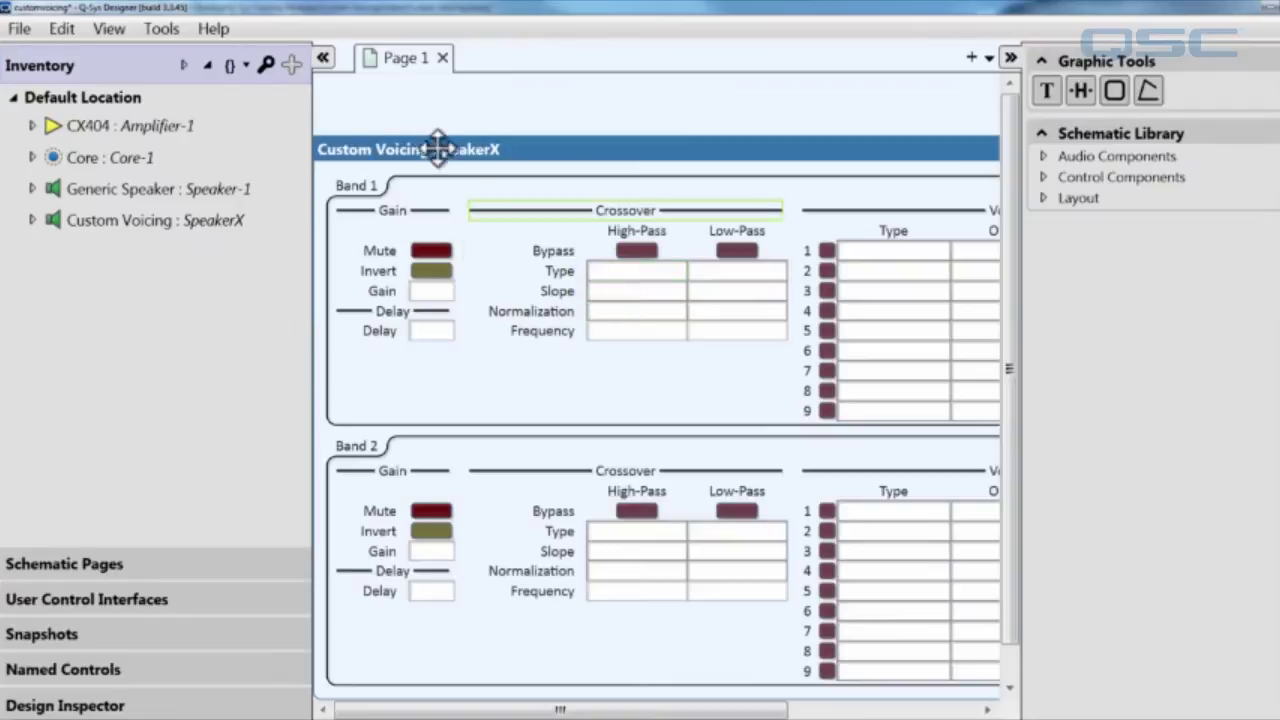
{"action": "left_click", "coordinate": [324, 60]}
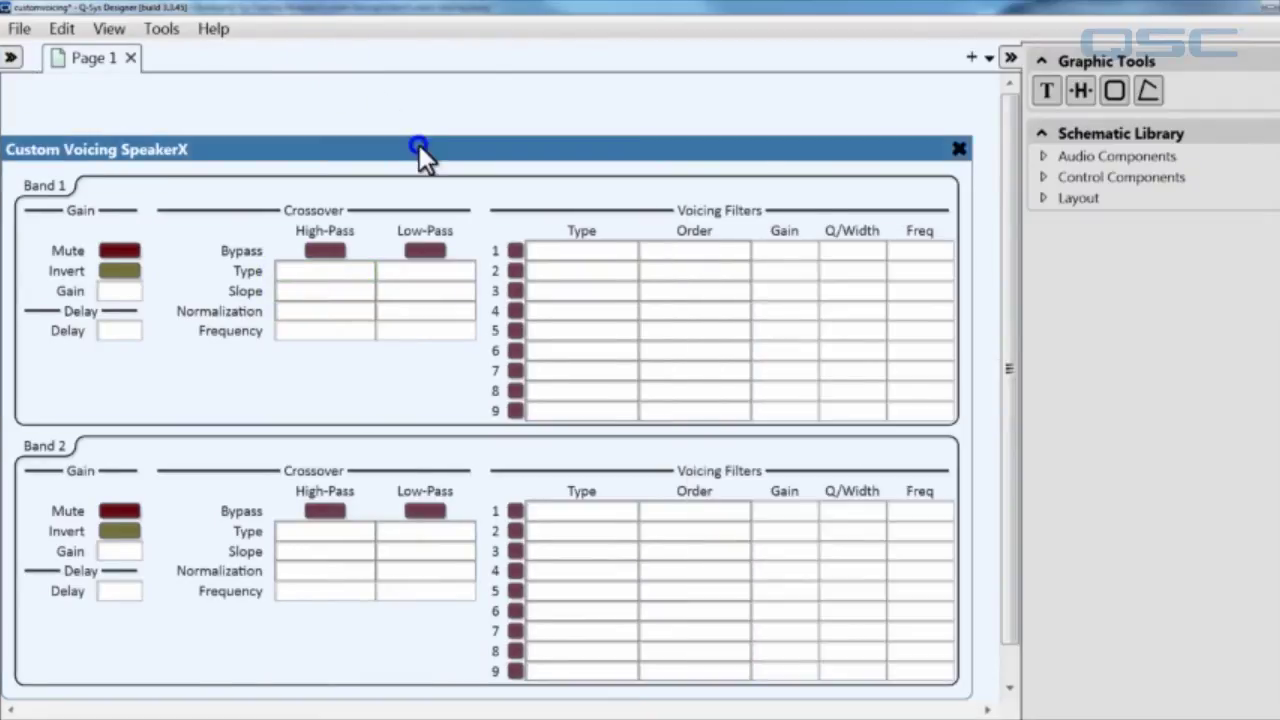
{"action": "left_click_drag", "start_coordinate": [419, 144], "coordinate": [433, 137]}
{"action": "left_click", "coordinate": [40, 29]}
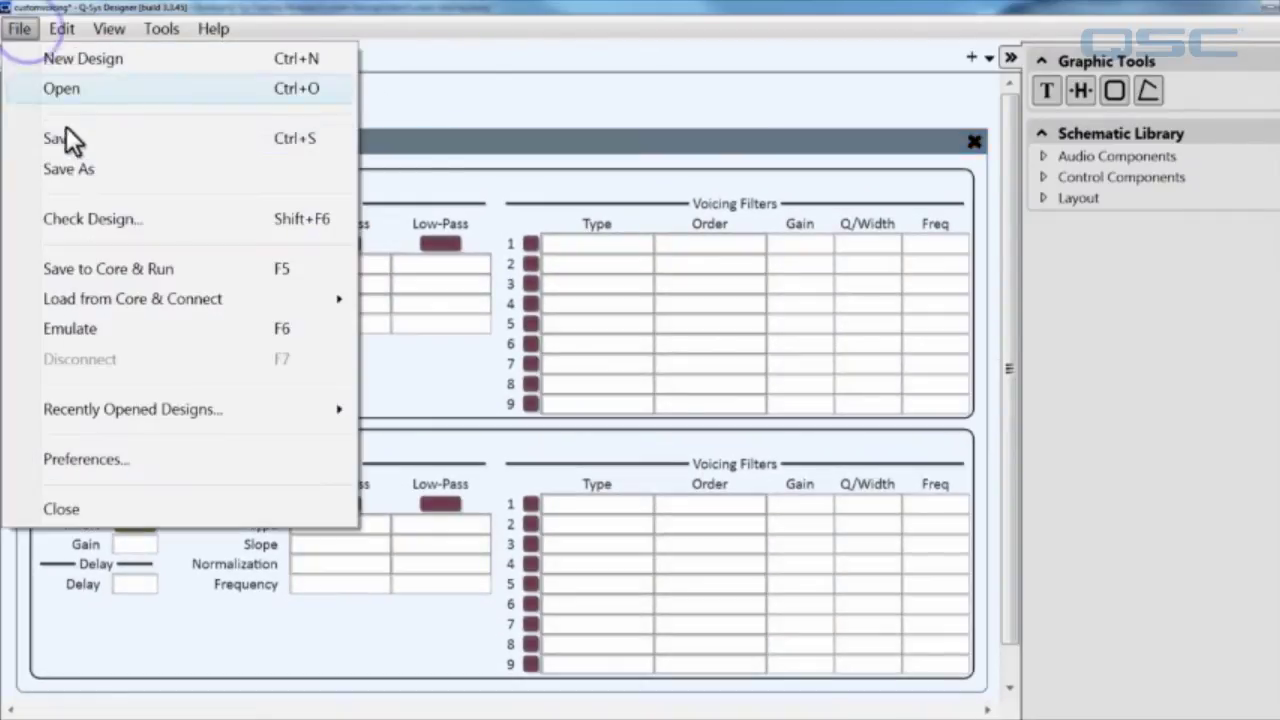
{"action": "left_click", "coordinate": [126, 336]}
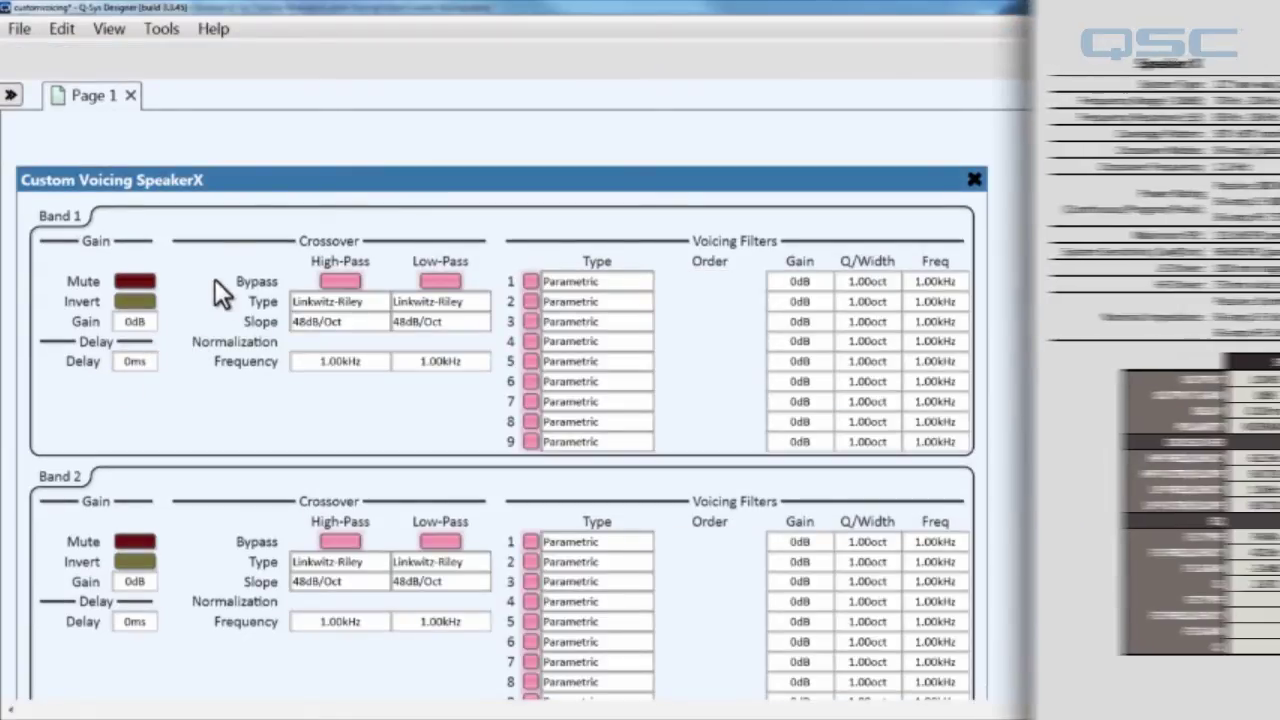
{"action": "left_click_drag", "start_coordinate": [233, 168], "coordinate": [226, 145]}
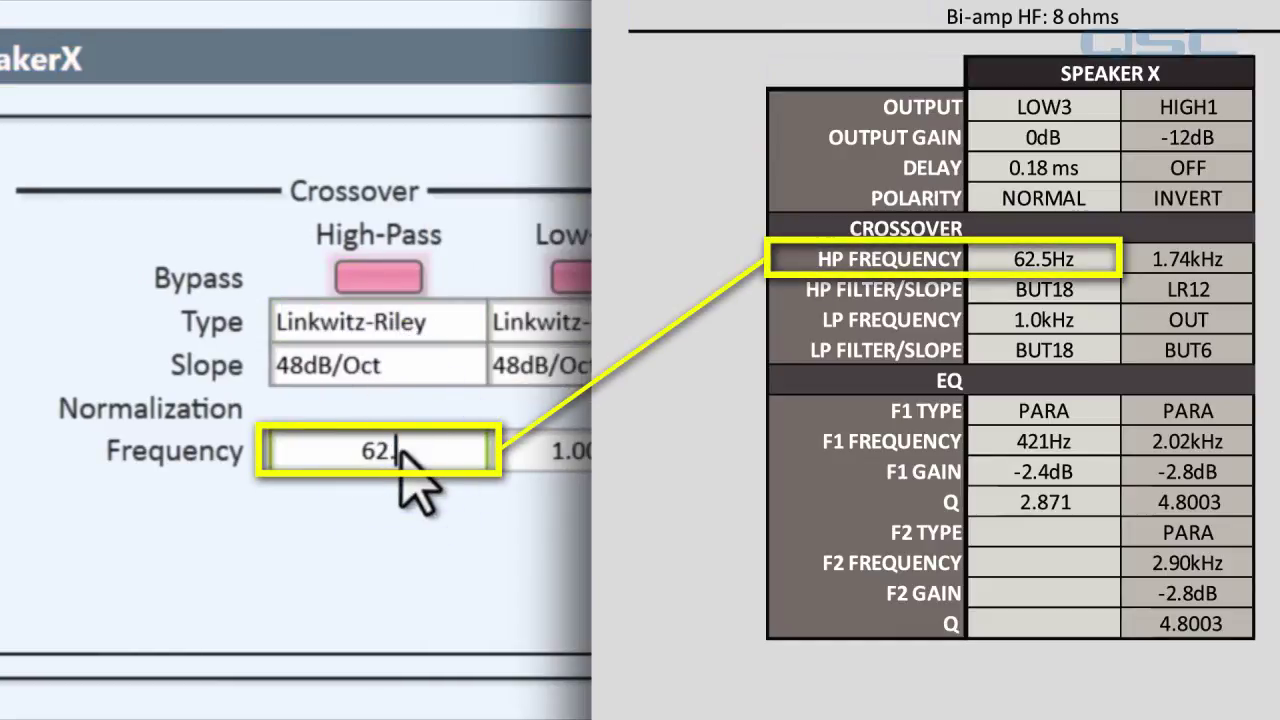
Set Band 1's high-pass filter to 62.5 Hz, Butterworth, 18dB/Oct
{"action": "type", "text": "5"}
{"action": "key", "text": "Return"}
{"action": "left_click", "coordinate": [425, 322]}
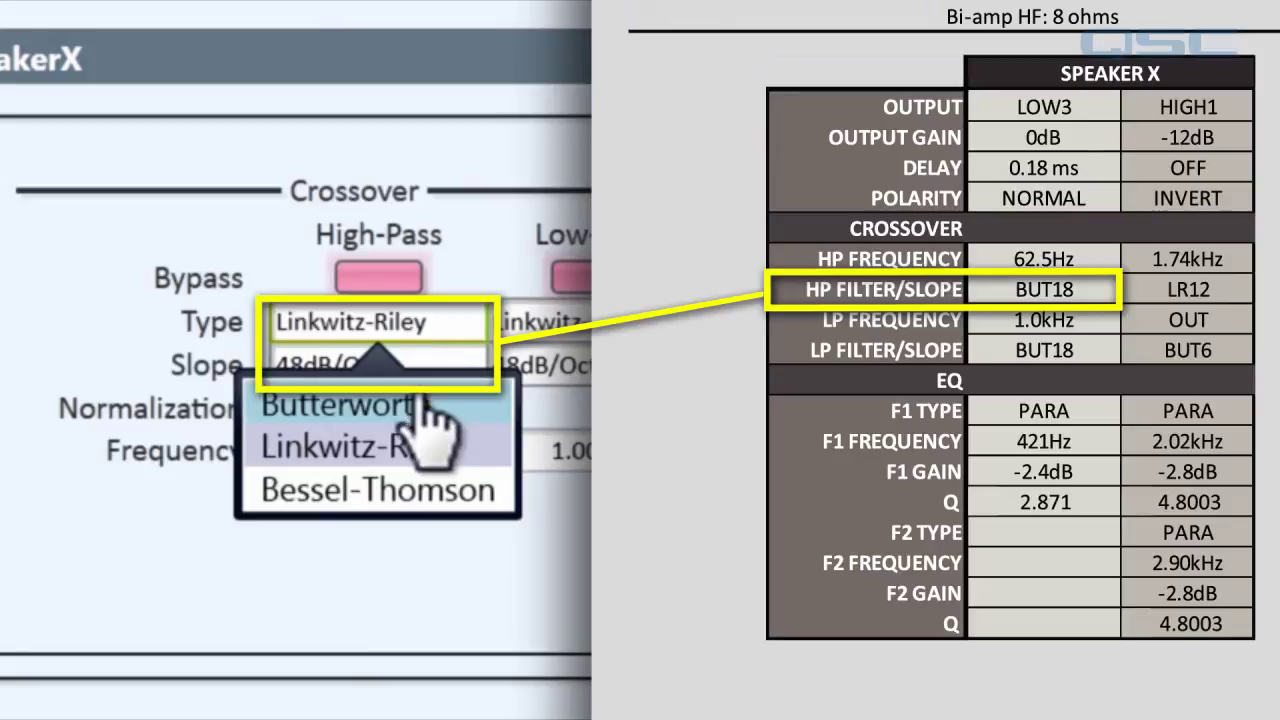
{"action": "left_click", "coordinate": [430, 412]}
{"action": "left_click", "coordinate": [425, 365]}
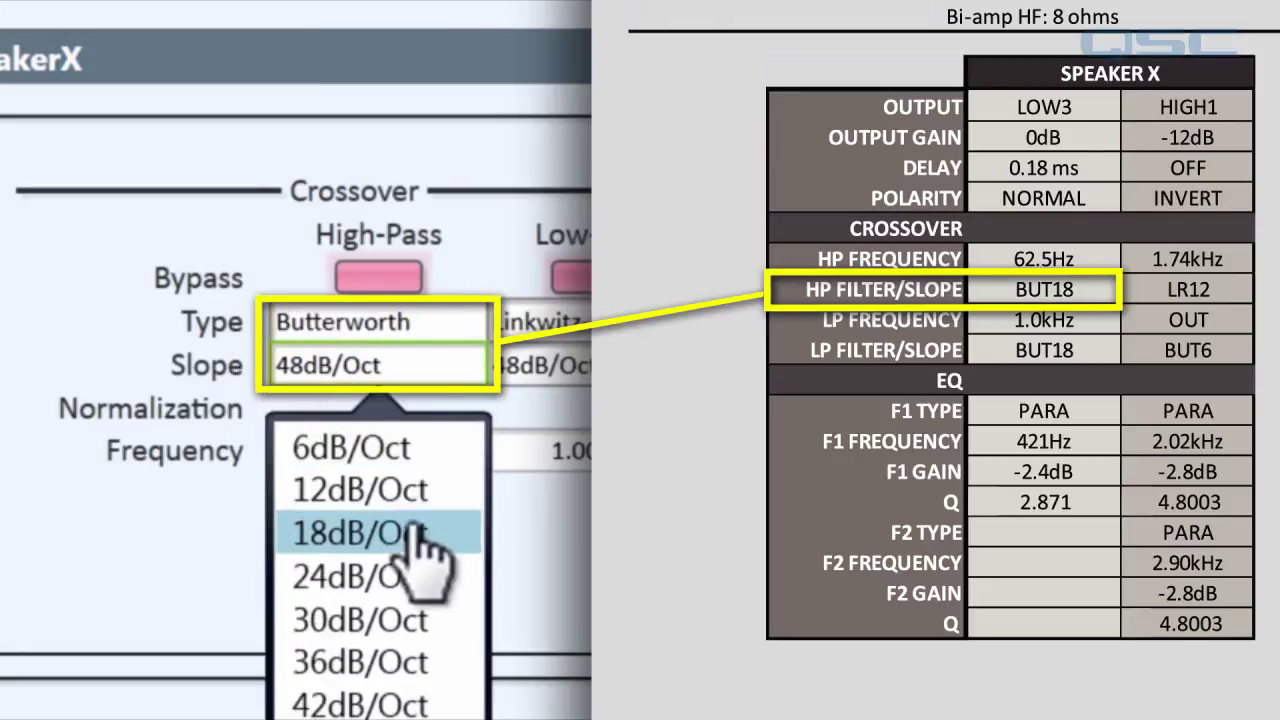
{"action": "left_click", "coordinate": [420, 534]}
Make Band 1's low-pass a 1.00 kHz Butterworth 18dB/Oct and take both filters out of bypass
{"action": "left_click", "coordinate": [570, 451]}
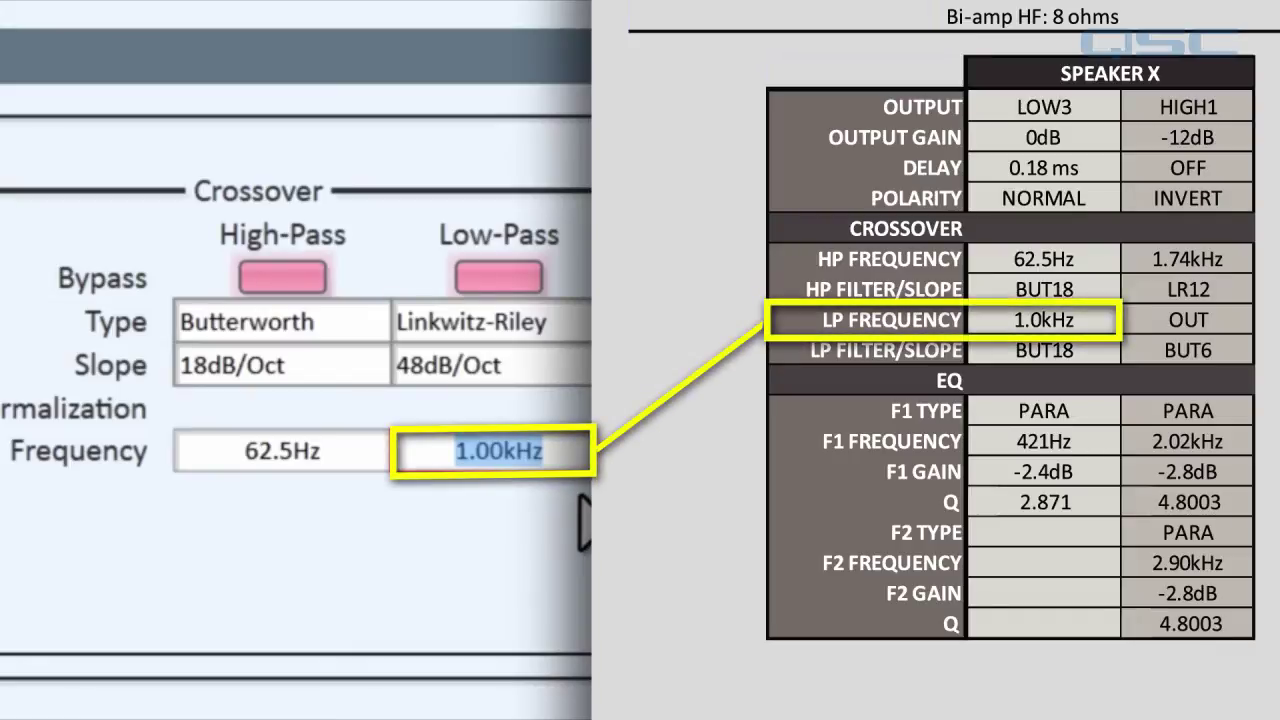
{"action": "key", "text": "Return"}
{"action": "left_click", "coordinate": [508, 322]}
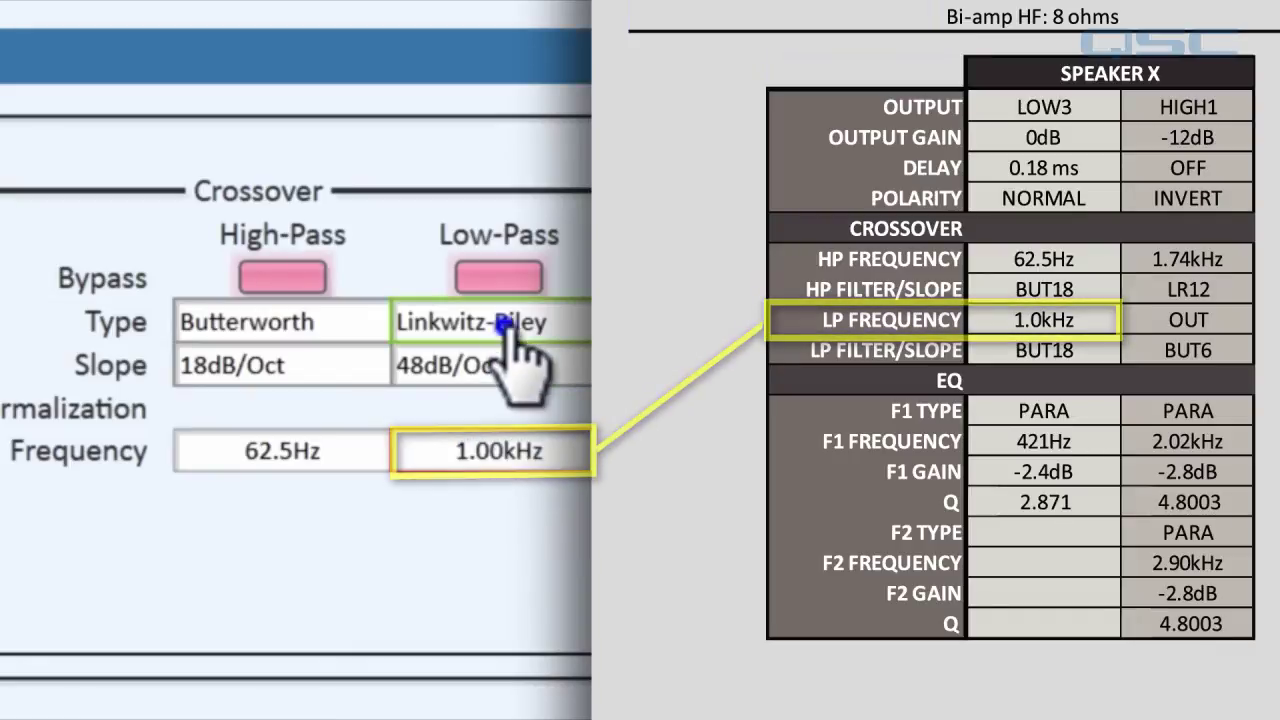
{"action": "left_click", "coordinate": [514, 394]}
{"action": "left_click", "coordinate": [520, 370]}
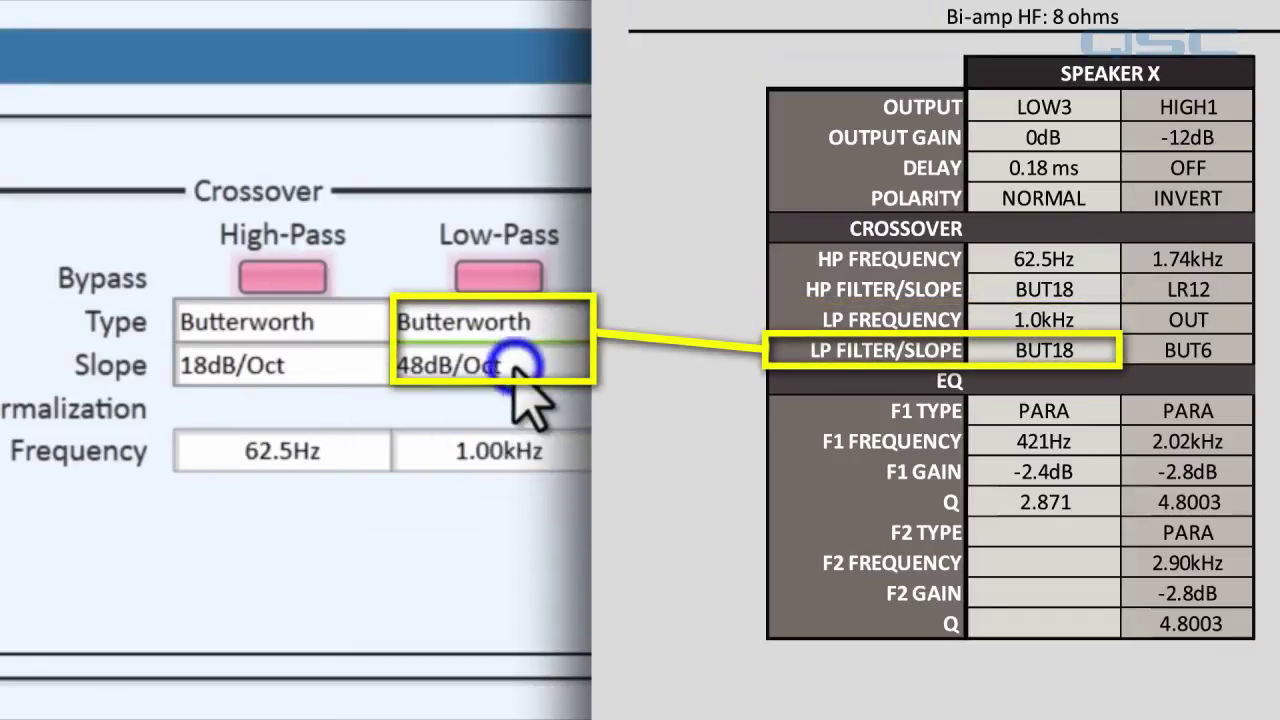
{"action": "left_click", "coordinate": [505, 531]}
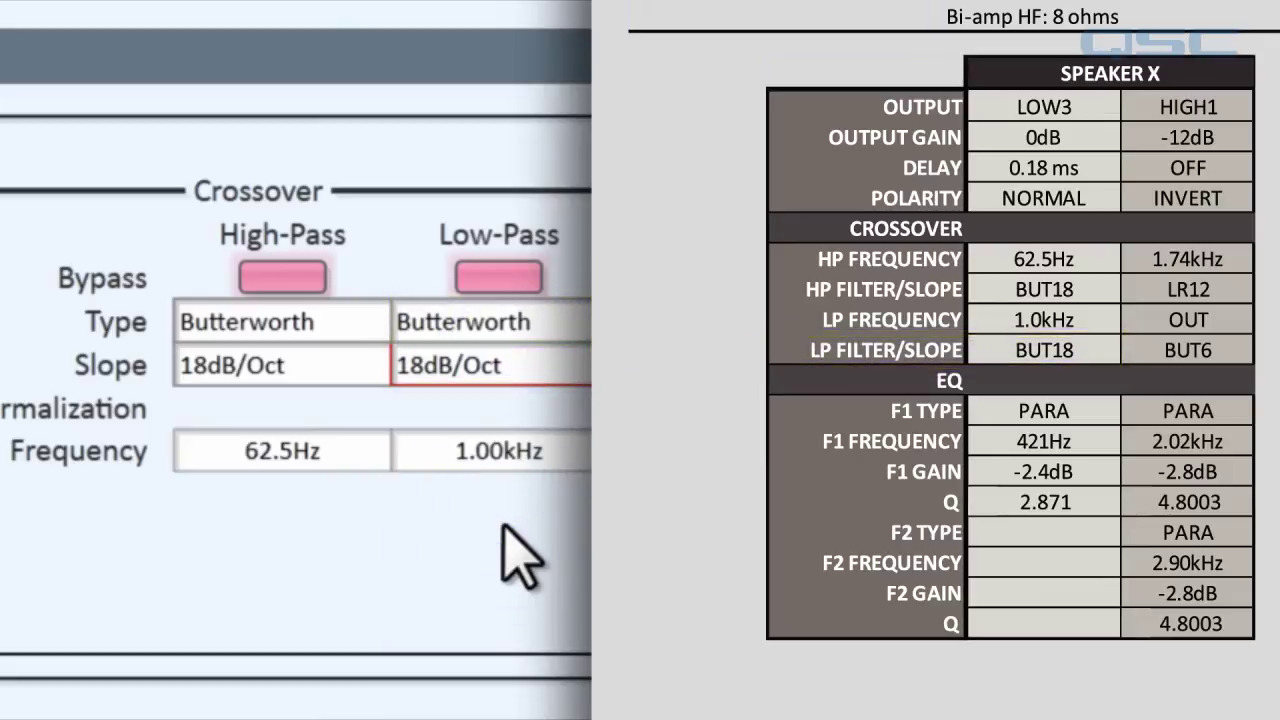
{"action": "left_click", "coordinate": [316, 278]}
{"action": "left_click", "coordinate": [492, 278]}
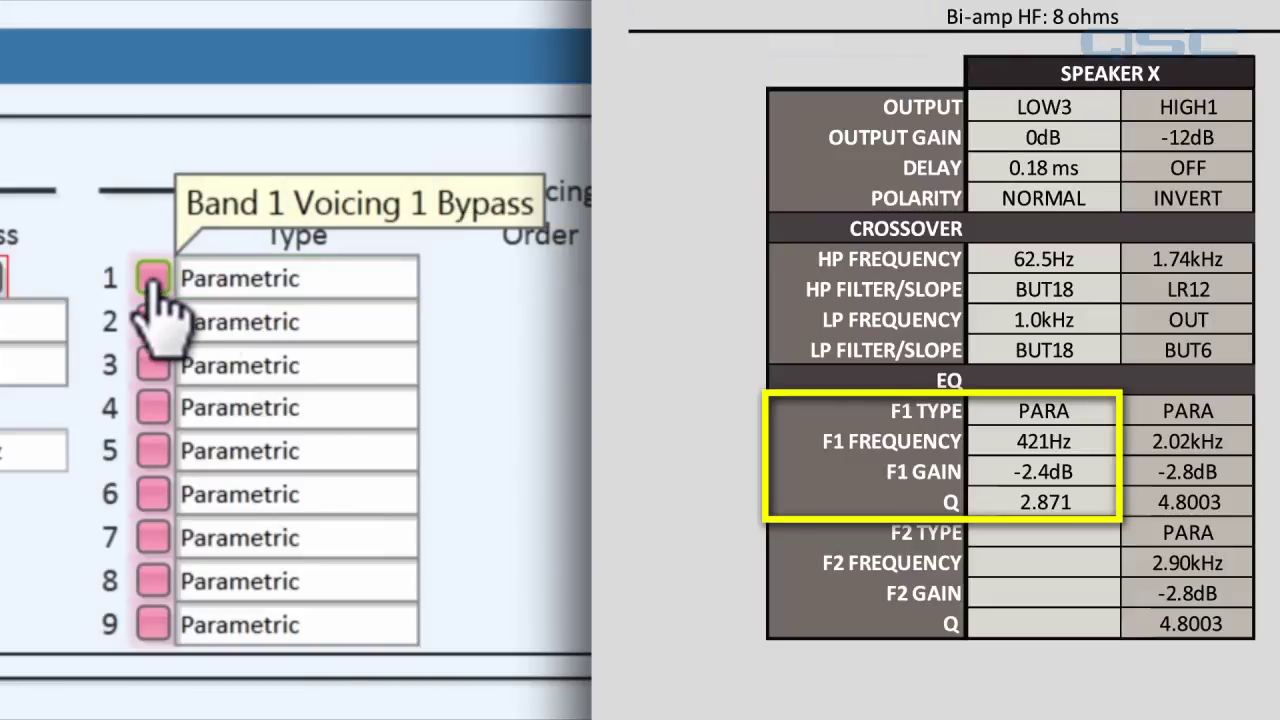
Enable Band 1's first voicing filter at -2.40 dB gain, 421 Hz, 0.5 octave width
{"action": "left_click", "coordinate": [153, 280]}
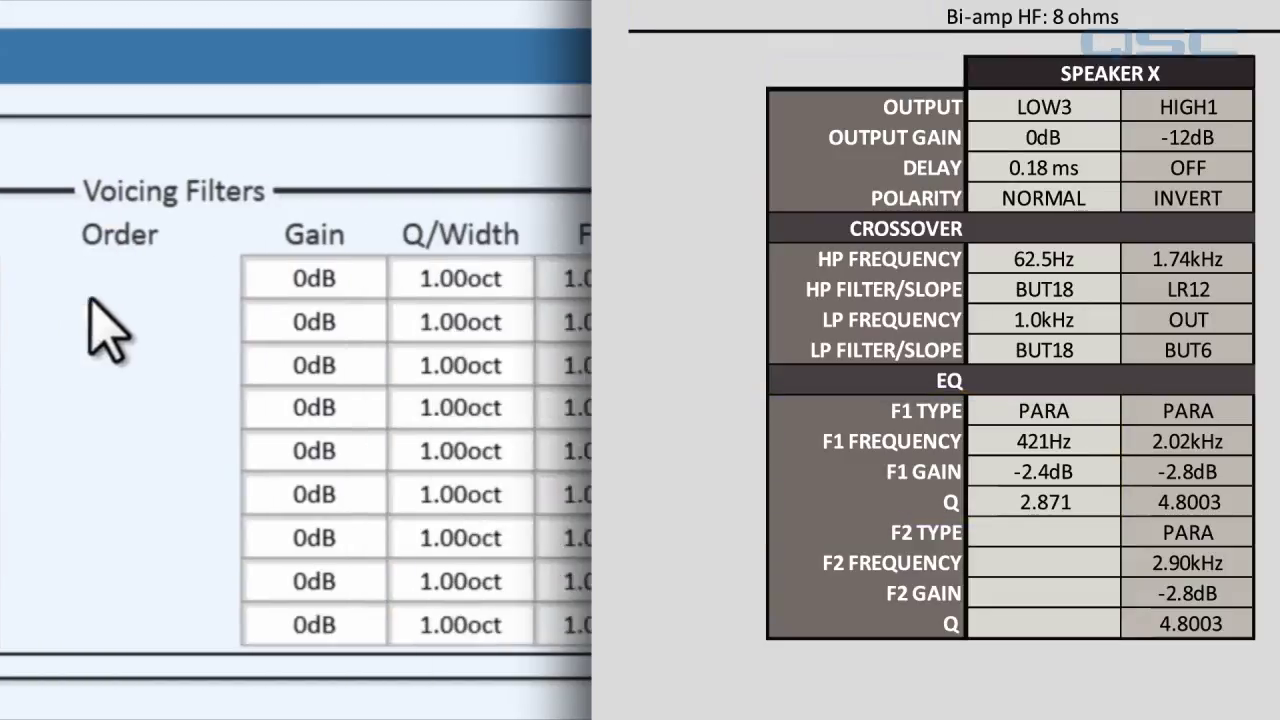
{"action": "left_click", "coordinate": [168, 282]}
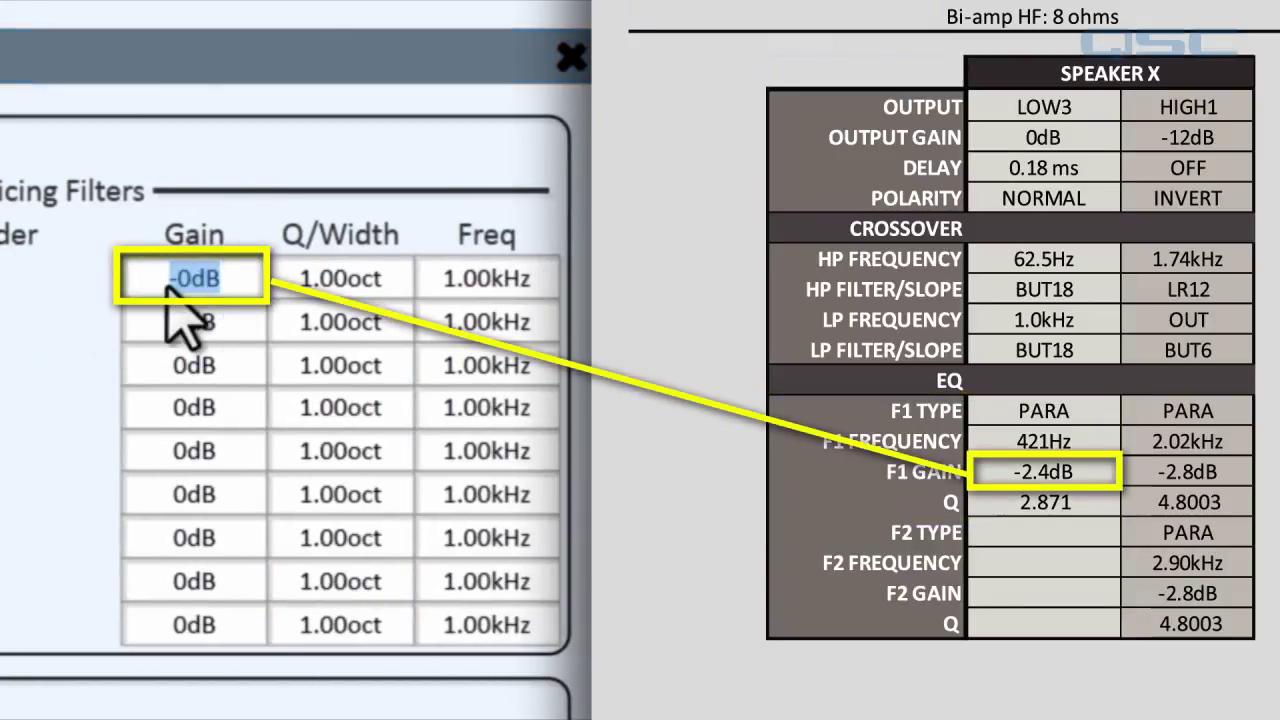
{"action": "type", "text": "-2.4"}
{"action": "key", "text": "Return"}
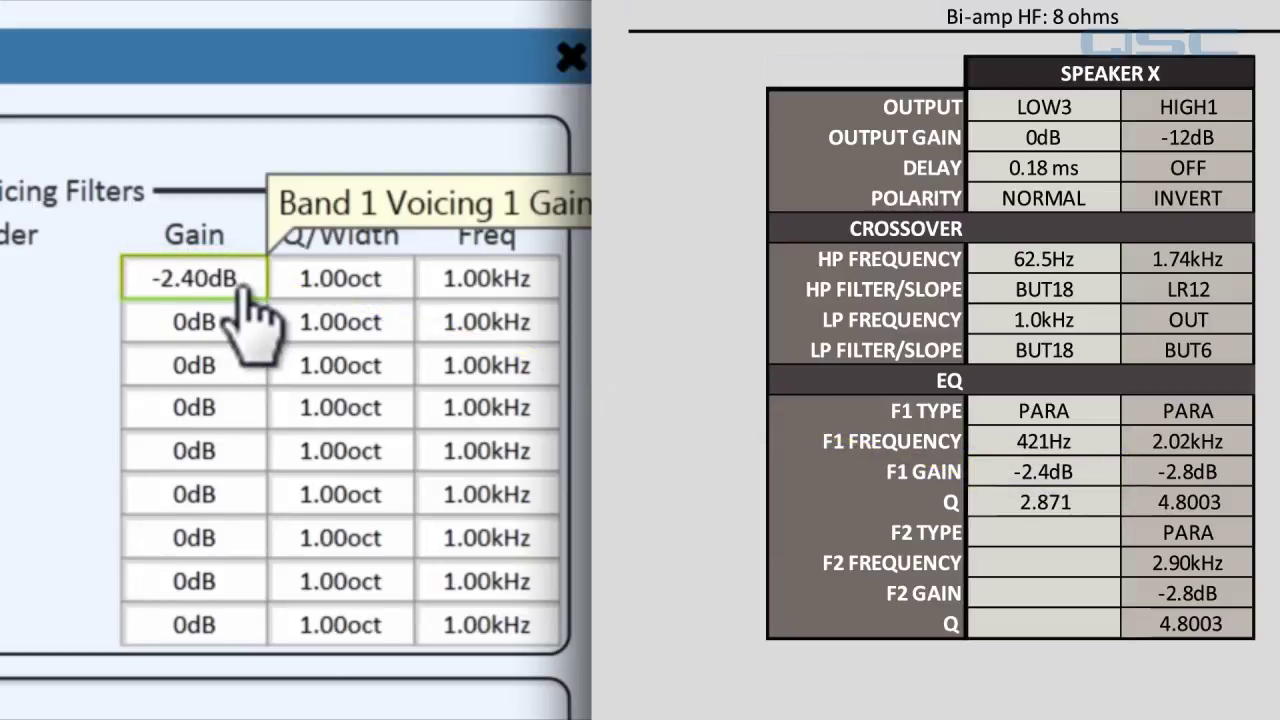
{"action": "left_click", "coordinate": [445, 279]}
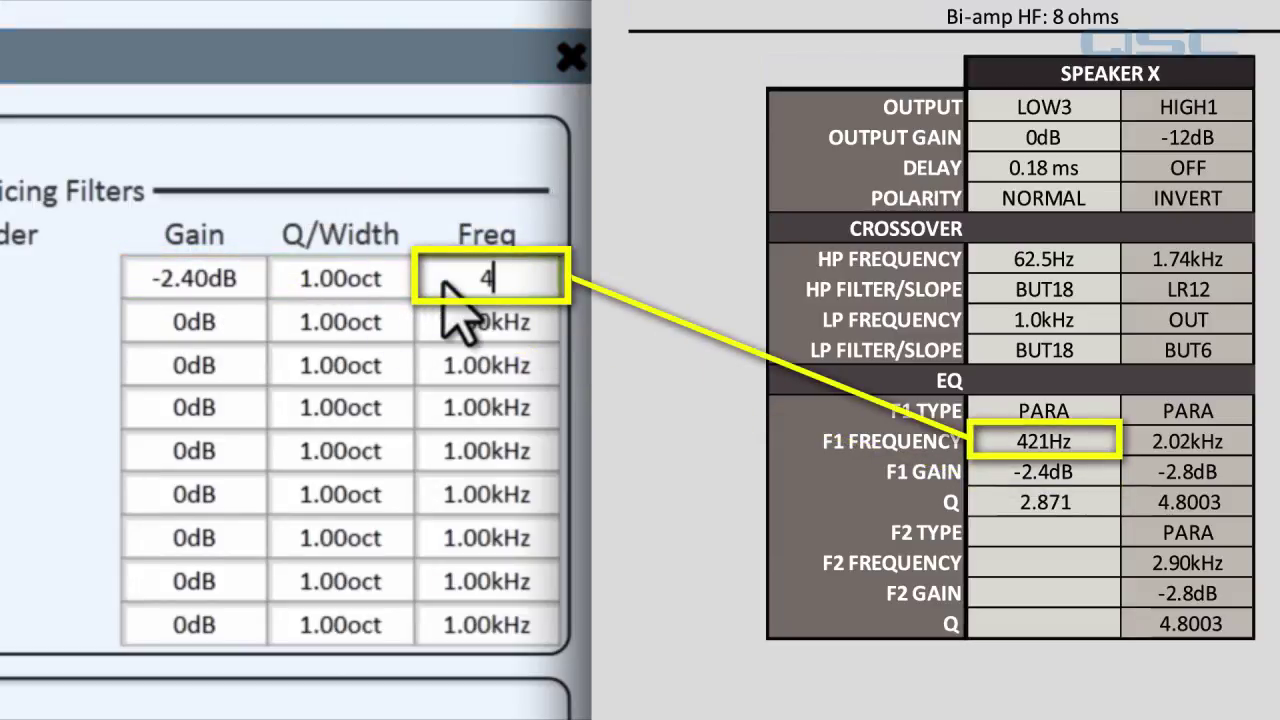
{"action": "type", "text": "421"}
{"action": "key", "text": "Return"}
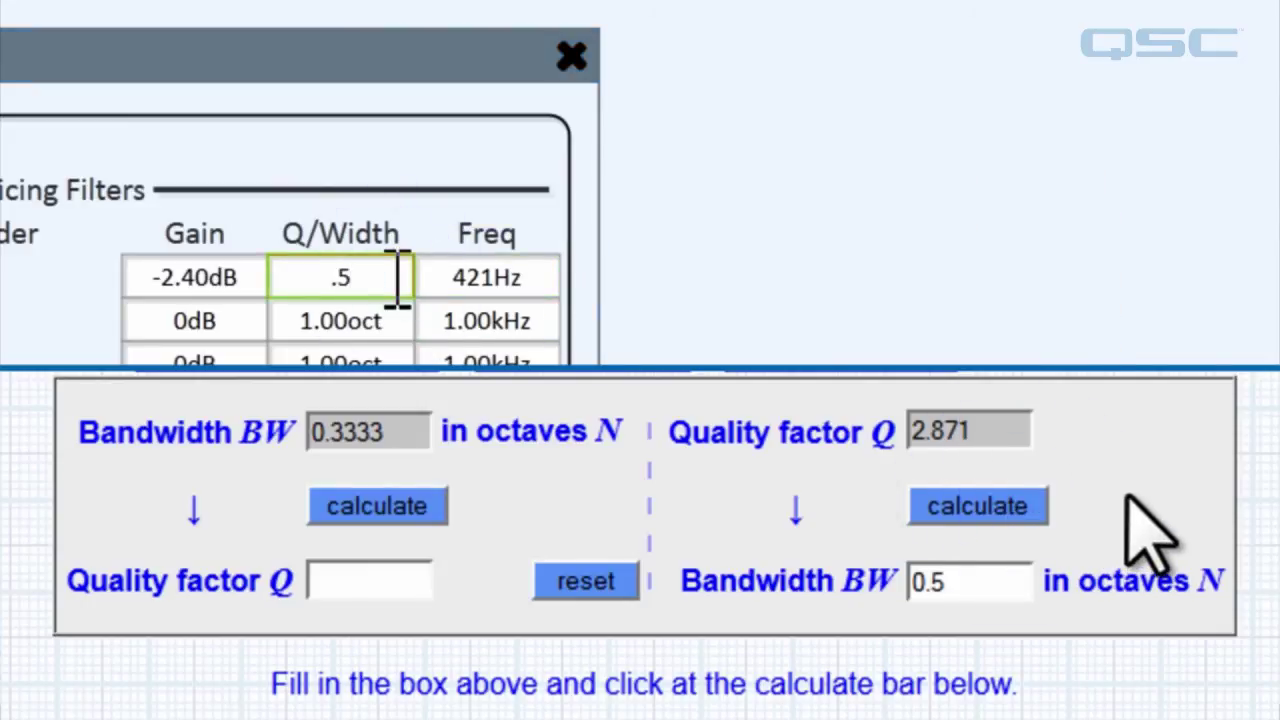
{"action": "key", "text": "Return"}
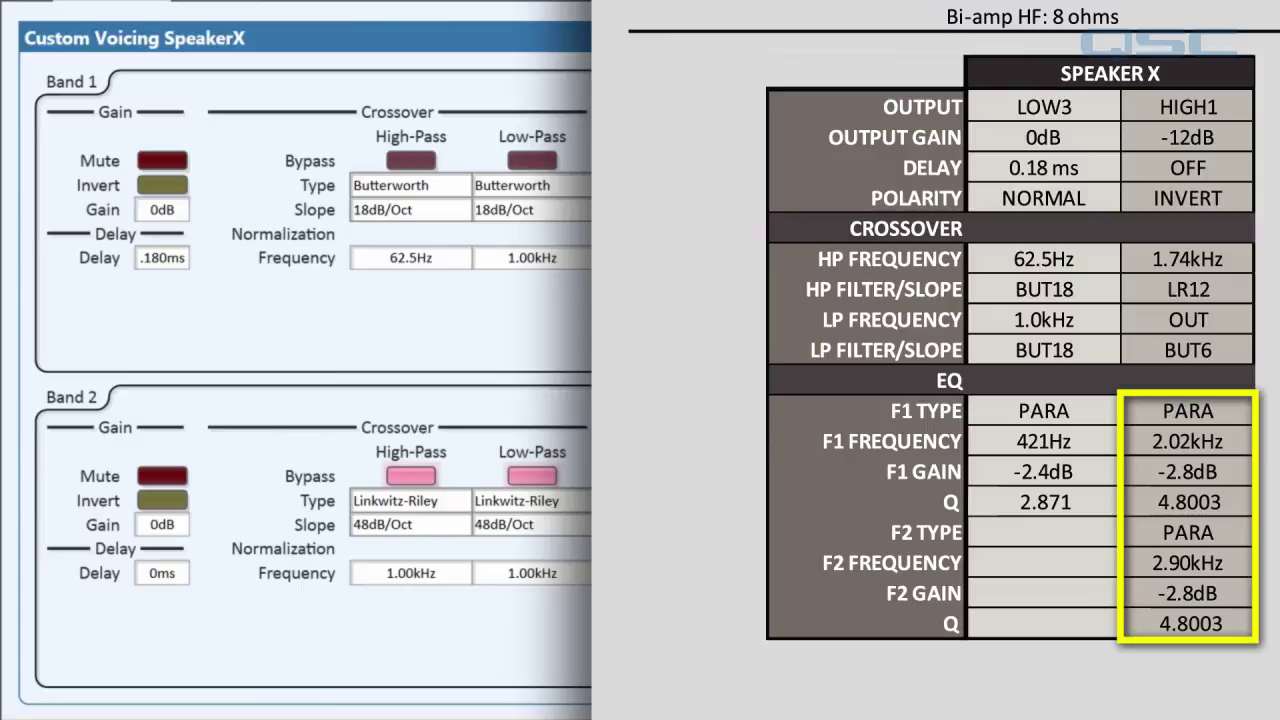
Turn off Bypass on Band 2 voicing filters 1 and 2, leaving both Parametric
{"action": "left_click", "coordinate": [86, 205]}
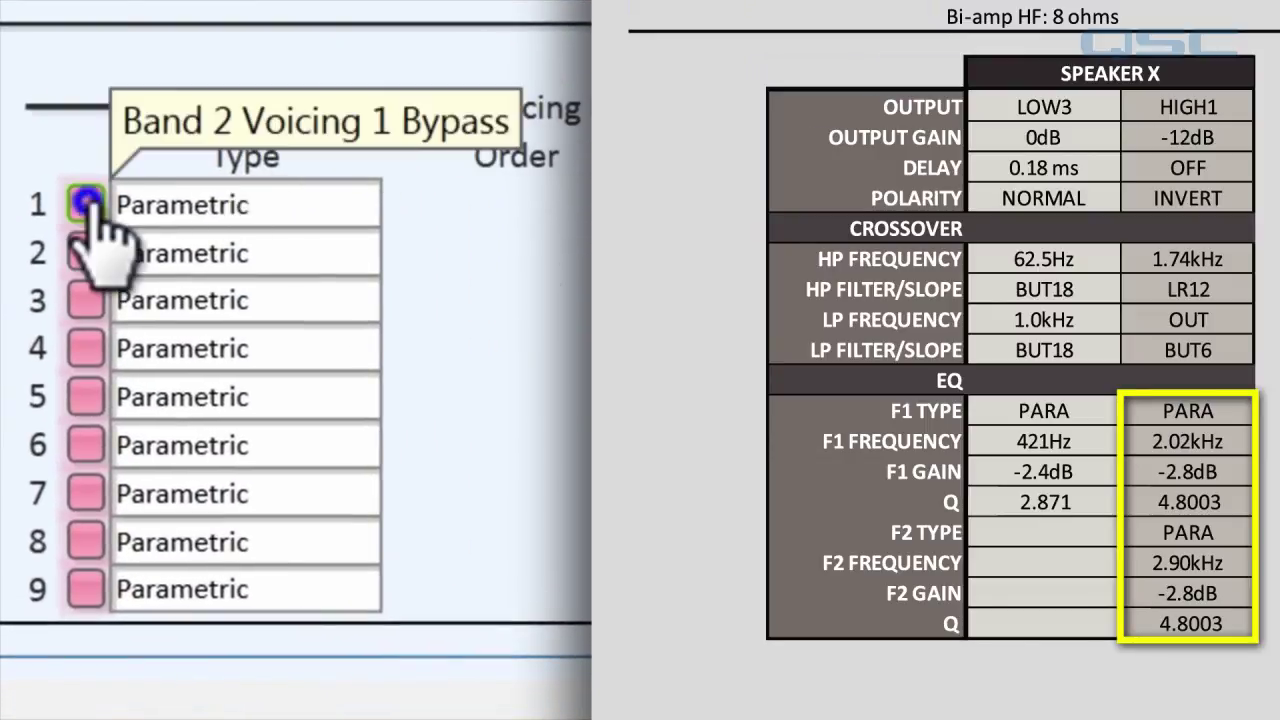
{"action": "left_click", "coordinate": [89, 248]}
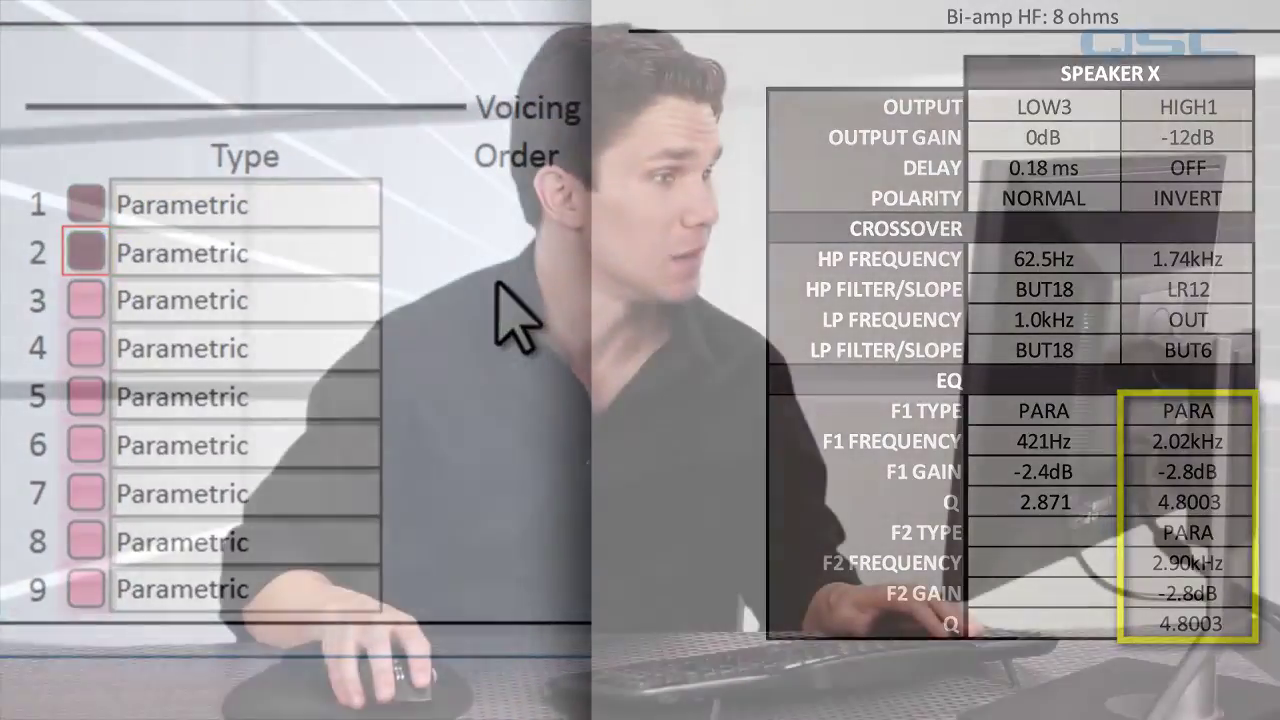